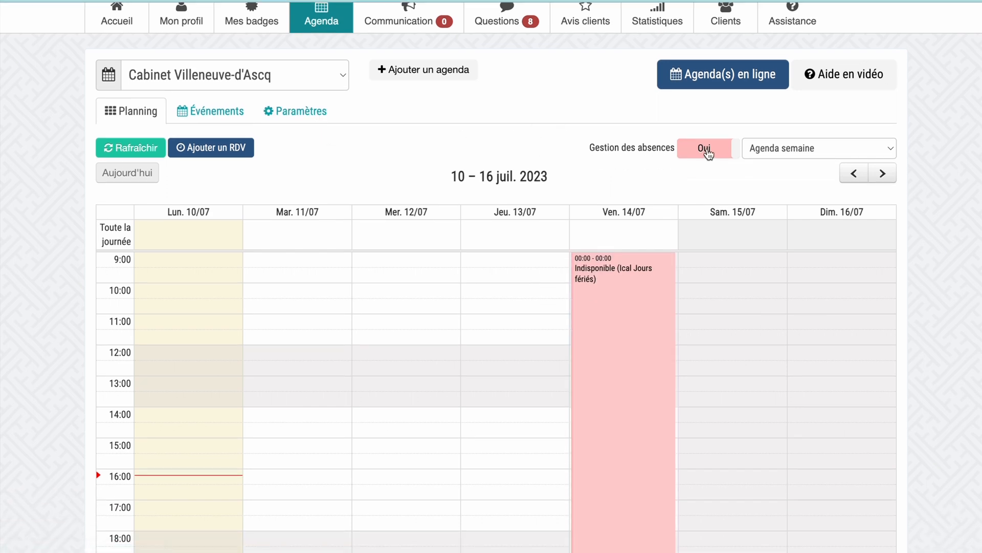
{"action": "scroll", "coordinate": [708, 154], "scroll_direction": "down", "scroll_amount": 2}
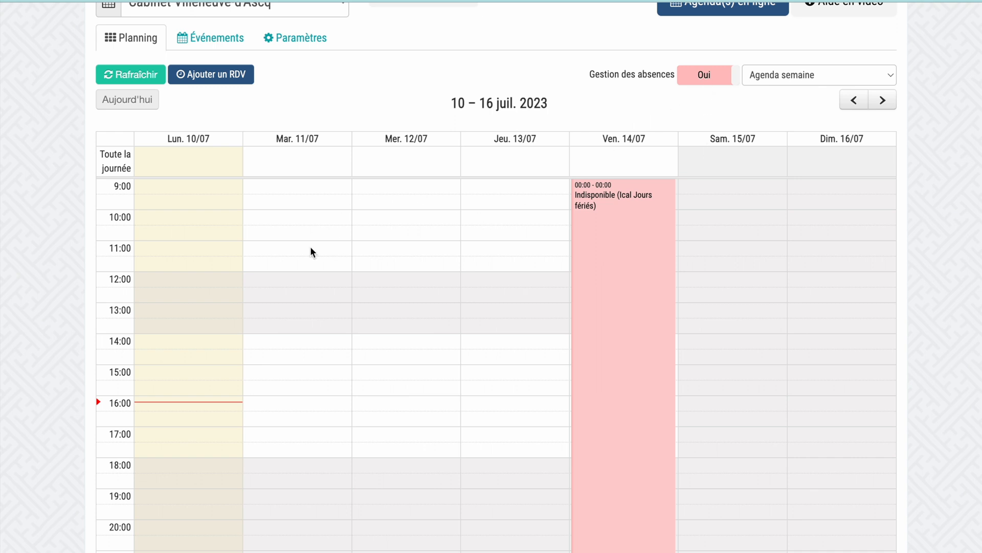
{"action": "left_click", "coordinate": [716, 76]}
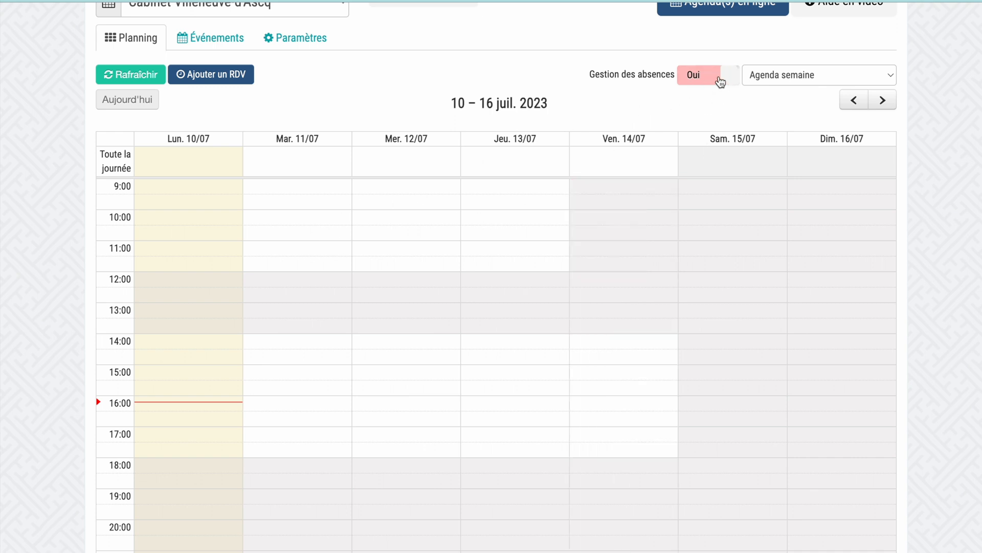
{"action": "left_click", "coordinate": [493, 253]}
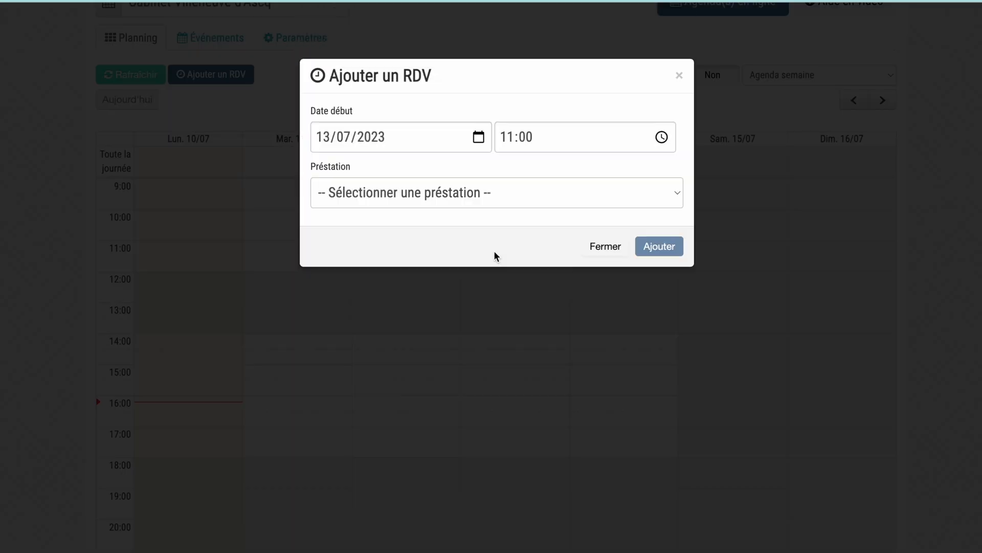
{"action": "left_click", "coordinate": [607, 247]}
{"action": "left_click", "coordinate": [706, 77]}
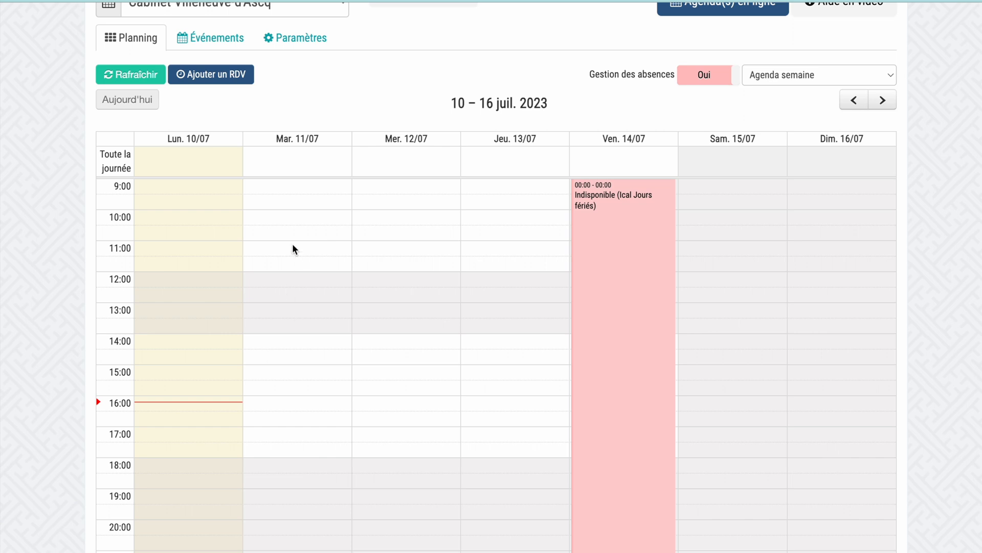
Step: Add an absence named "Vacances" to the planning, running from 11/07/2023 at 10:00 to 18/07/2023 at 19:00
{"action": "left_click", "coordinate": [284, 215]}
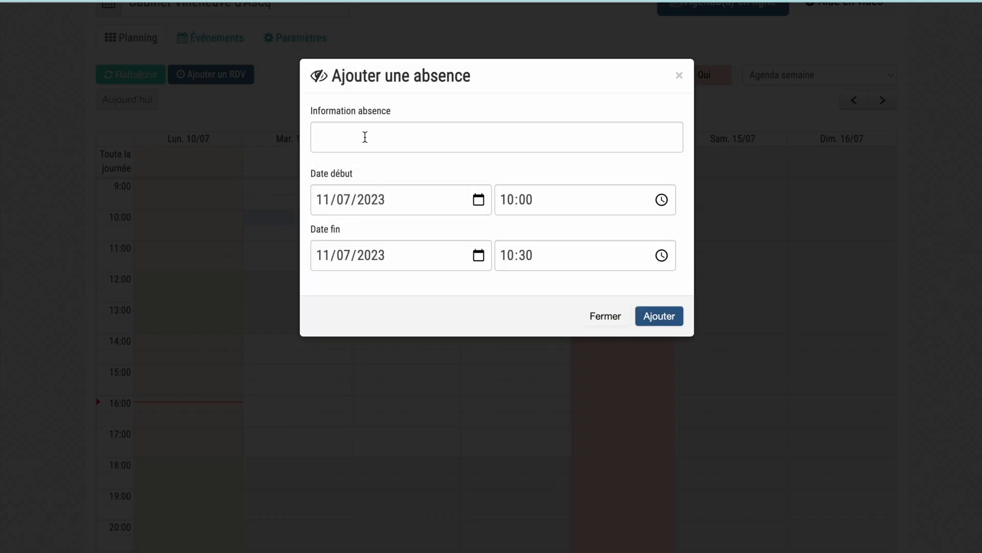
{"action": "left_click", "coordinate": [396, 139]}
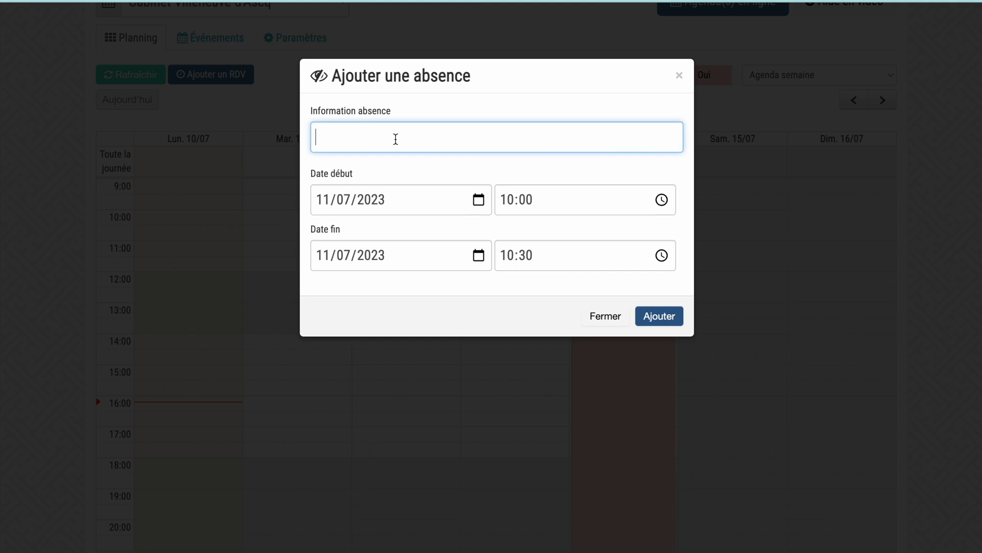
{"action": "type", "text": "Vacances"}
{"action": "left_click", "coordinate": [478, 255]}
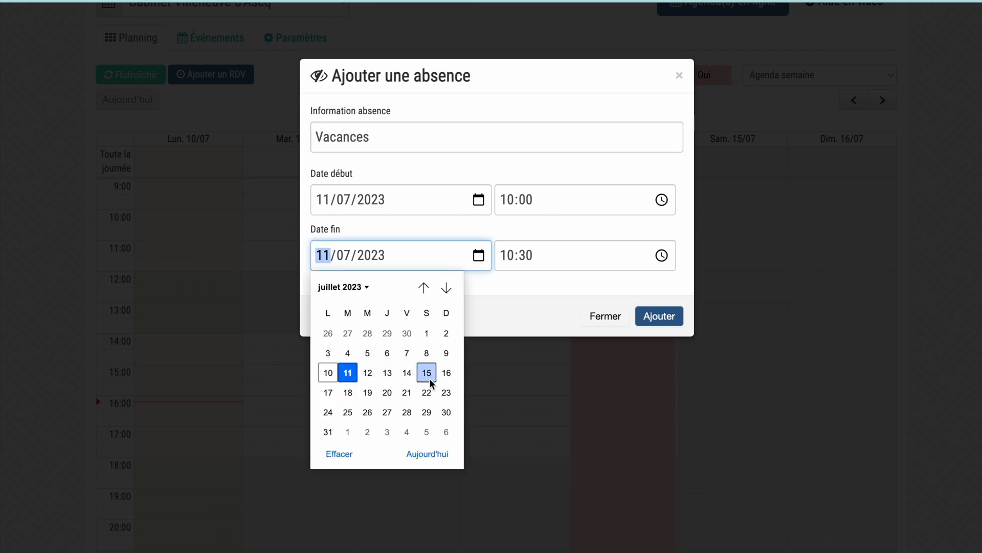
{"action": "left_click", "coordinate": [351, 392]}
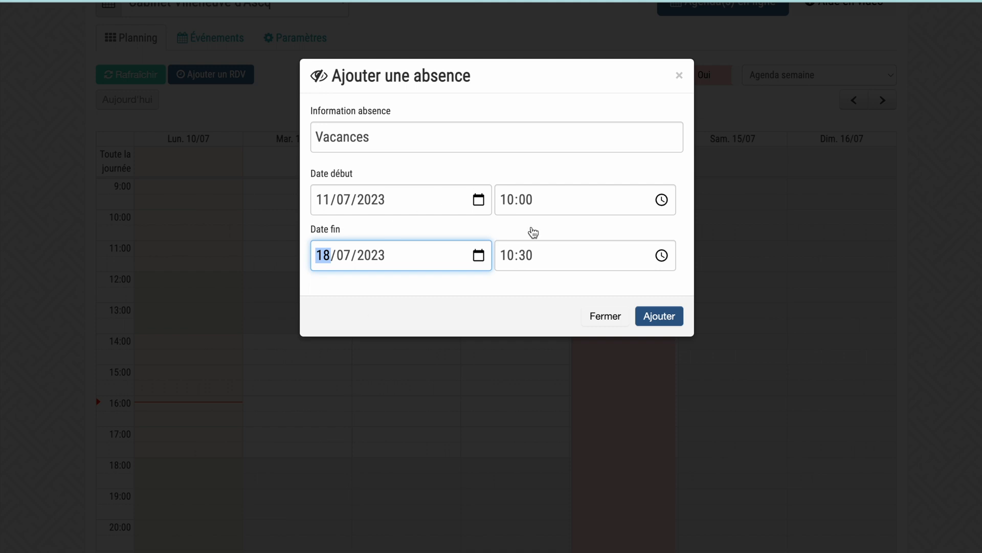
{"action": "left_click", "coordinate": [507, 257]}
{"action": "type", "text": "19:"}
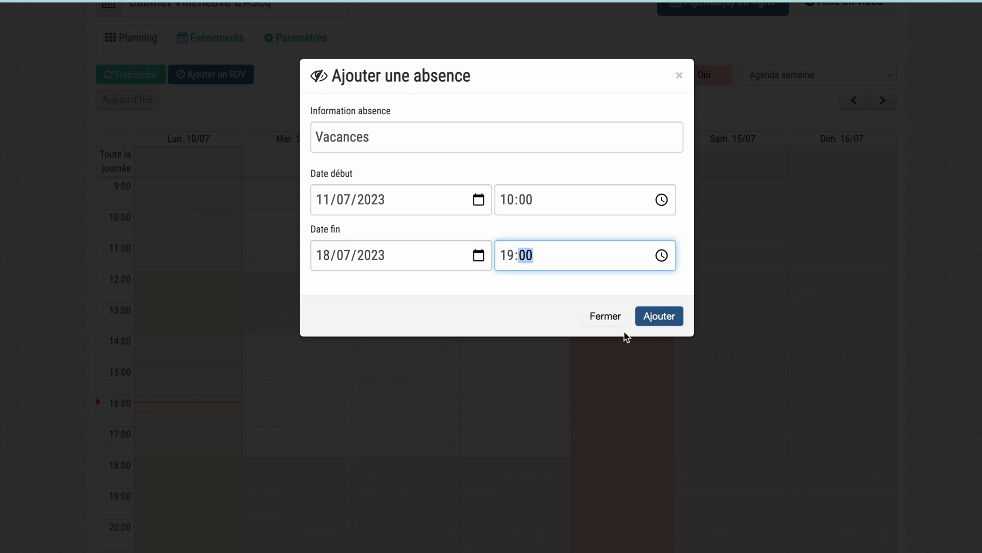
{"action": "left_click", "coordinate": [655, 318]}
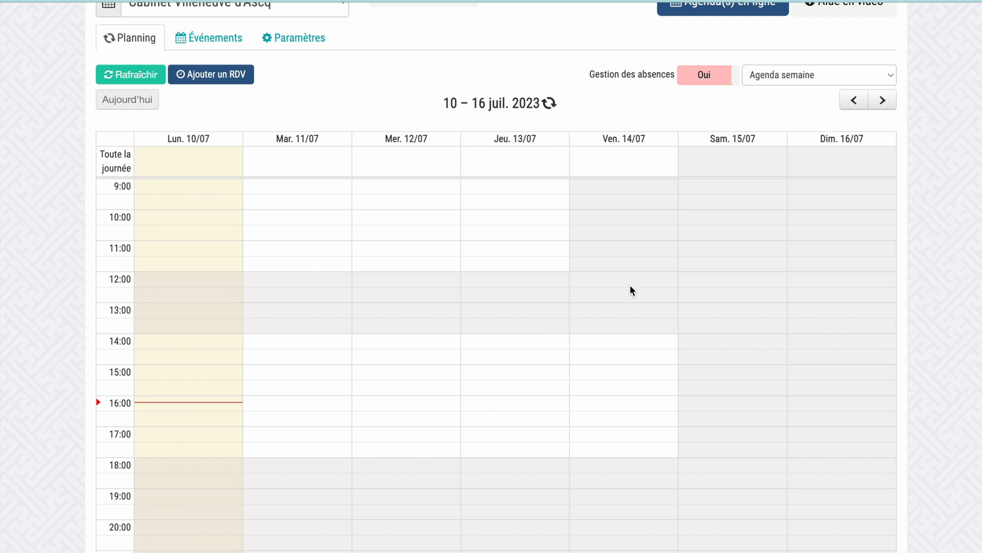
{"action": "scroll", "coordinate": [592, 250], "scroll_direction": "up", "scroll_amount": 2}
{"action": "scroll", "coordinate": [593, 254], "scroll_direction": "down", "scroll_amount": 3}
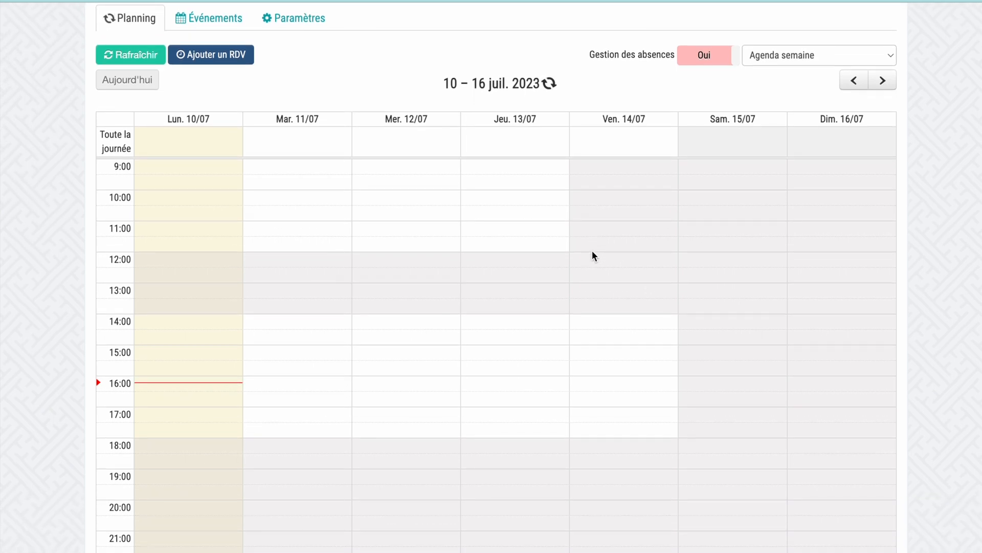
{"action": "scroll", "coordinate": [592, 254], "scroll_direction": "up", "scroll_amount": 1}
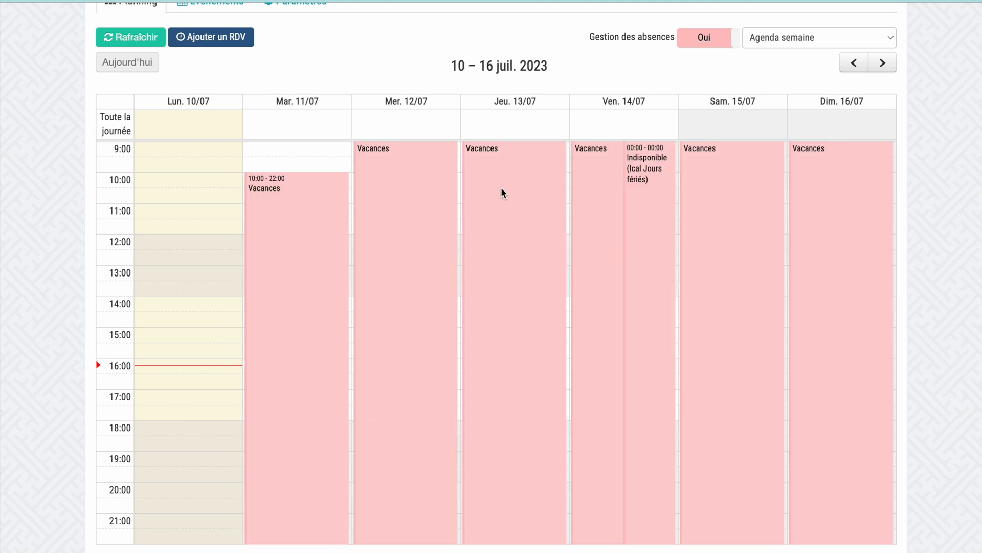
Step: Set the Vacances absence's end date to 20/07/2023 and save it, and delete the absence from the planning
{"action": "left_click", "coordinate": [495, 177]}
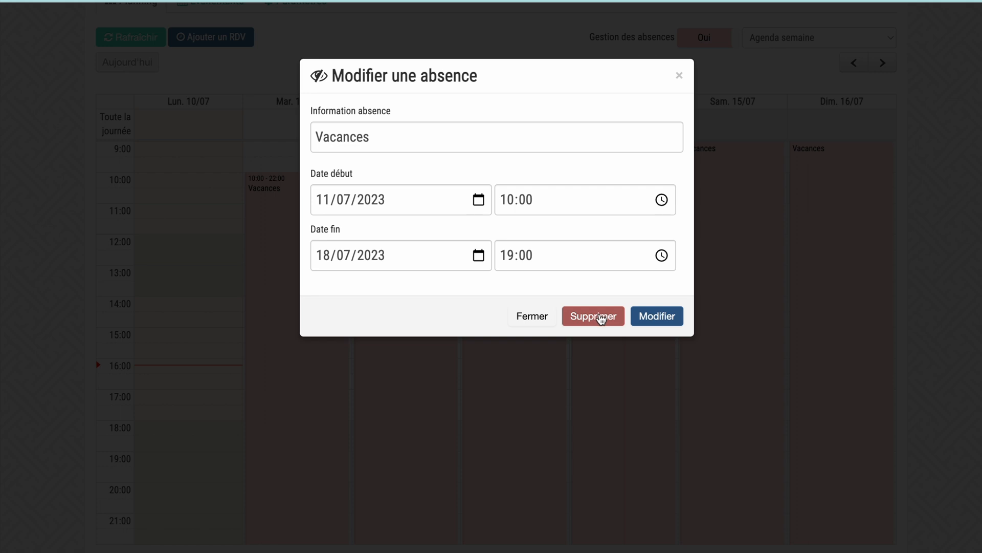
{"action": "left_click", "coordinate": [326, 255]}
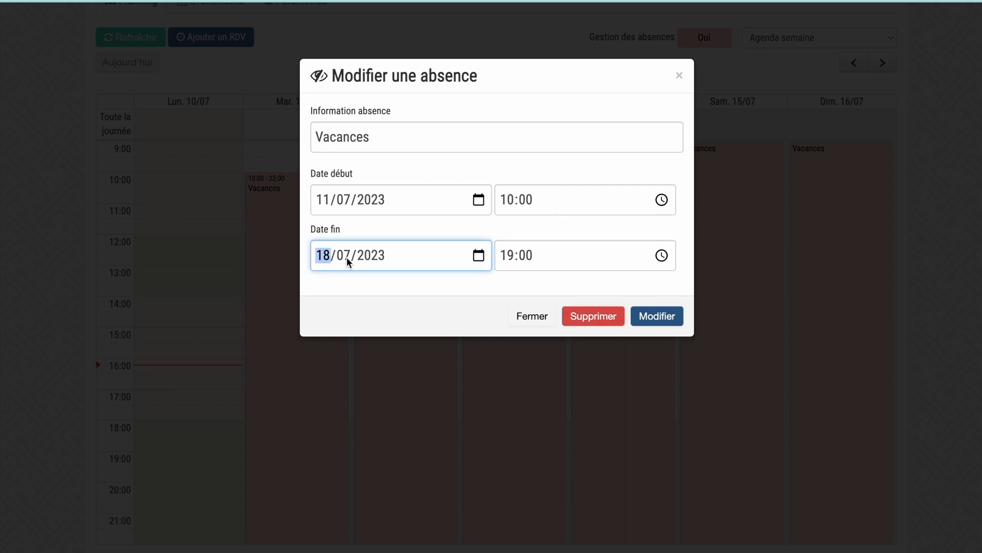
{"action": "left_click", "coordinate": [658, 314]}
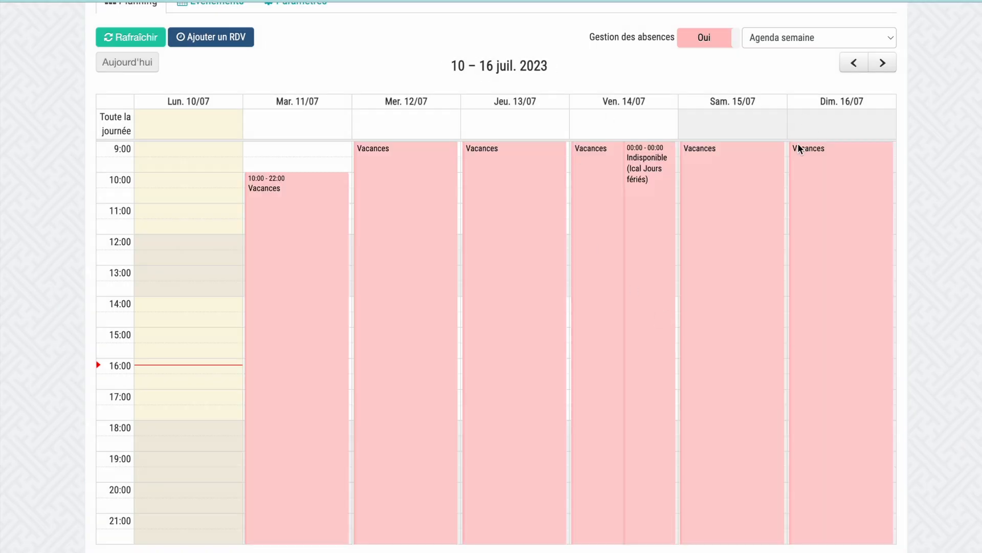
{"action": "left_click", "coordinate": [501, 226]}
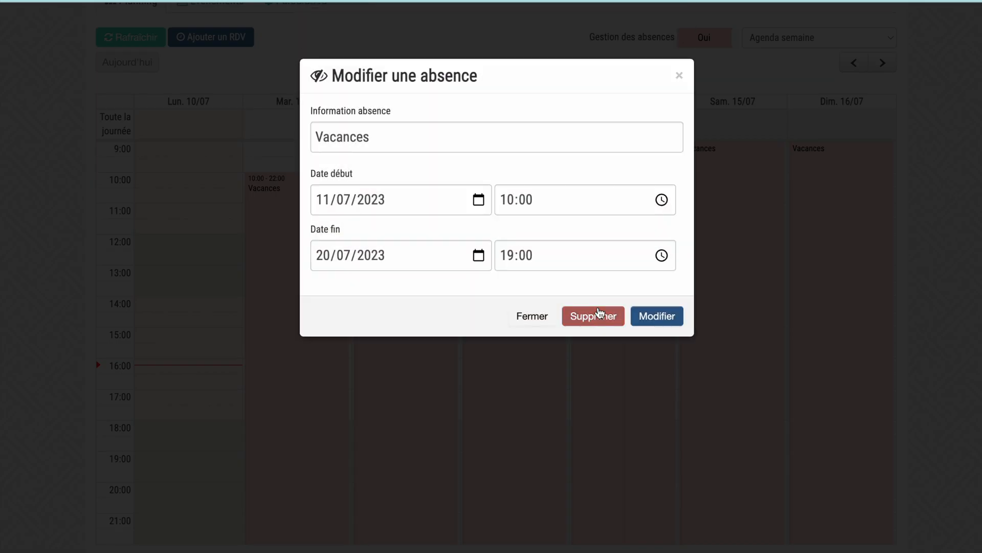
{"action": "left_click", "coordinate": [600, 321]}
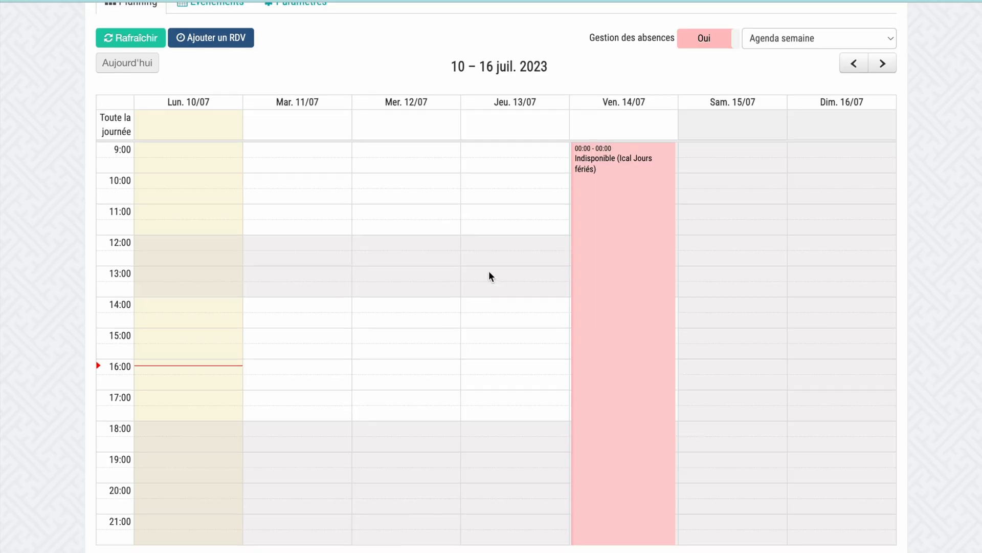
Step: Review the opening hours and Google Agenda synchronisation in the agenda settings, and return to the planning
{"action": "scroll", "coordinate": [489, 276], "scroll_direction": "up", "scroll_amount": 1}
{"action": "scroll", "coordinate": [490, 276], "scroll_direction": "up", "scroll_amount": 2}
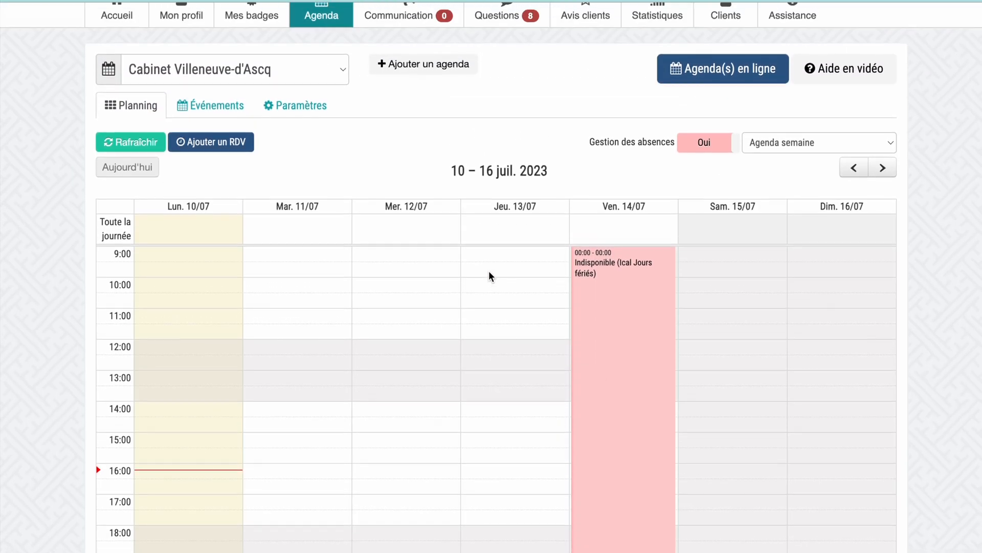
{"action": "left_click", "coordinate": [301, 115]}
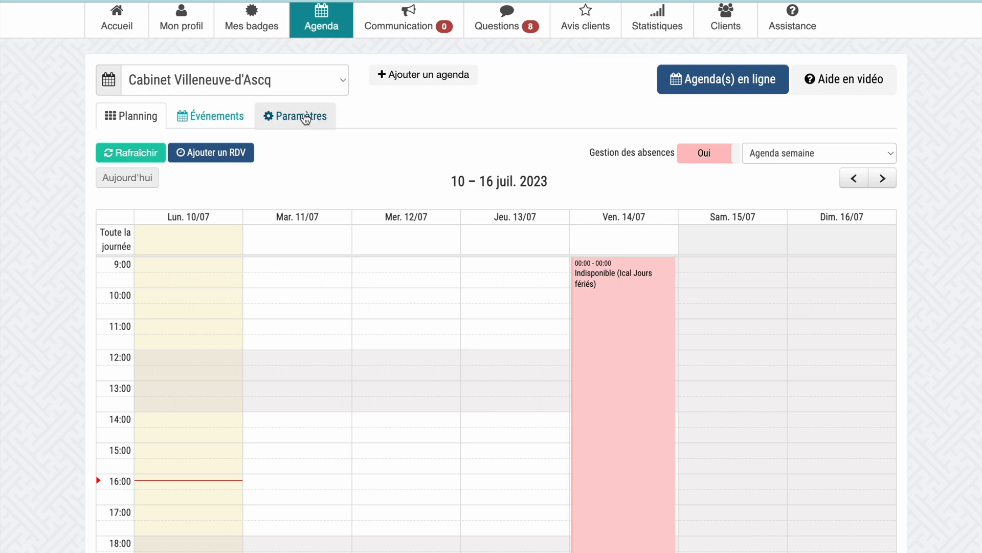
{"action": "scroll", "coordinate": [308, 276], "scroll_direction": "down", "scroll_amount": 1}
{"action": "scroll", "coordinate": [308, 277], "scroll_direction": "down", "scroll_amount": 15}
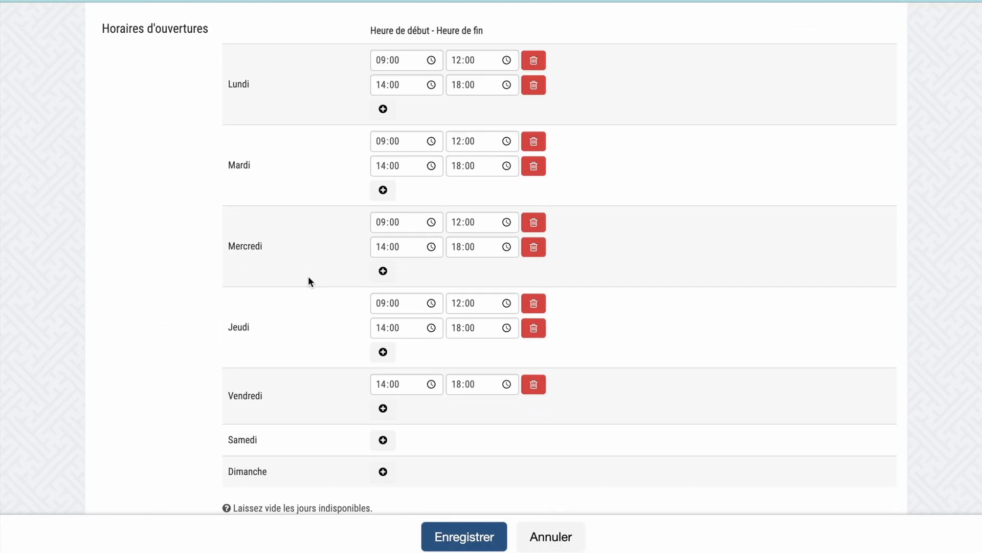
{"action": "scroll", "coordinate": [419, 242], "scroll_direction": "up", "scroll_amount": 15}
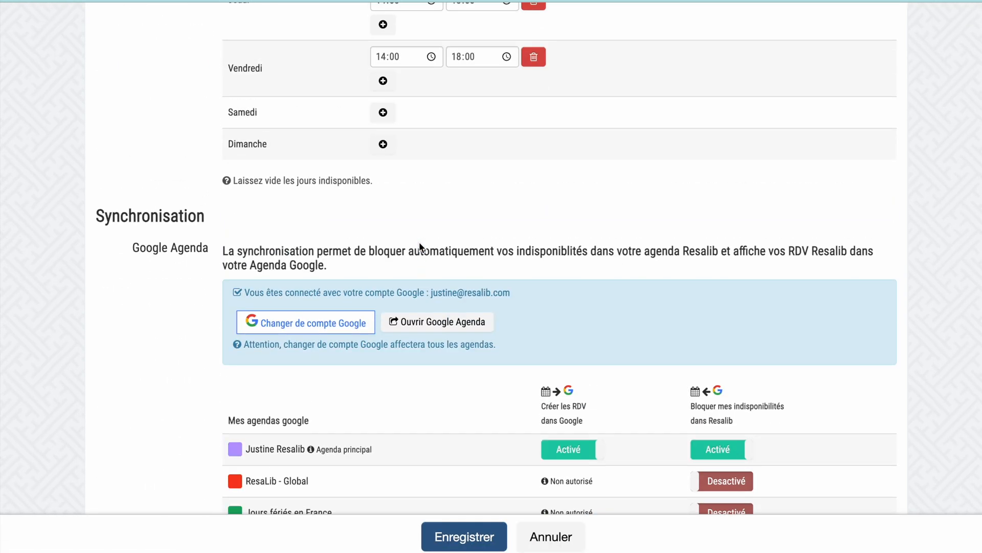
{"action": "left_click", "coordinate": [119, 157]}
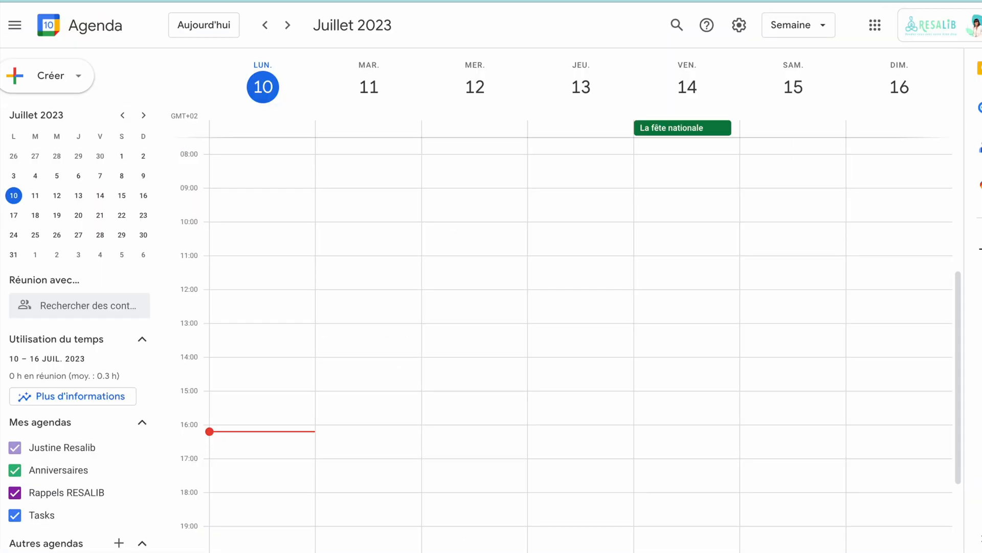
Step: Switch to Google Agenda and start a new all-day event on Tuesday 11 July
{"action": "scroll", "coordinate": [406, 246], "scroll_direction": "down", "scroll_amount": 3}
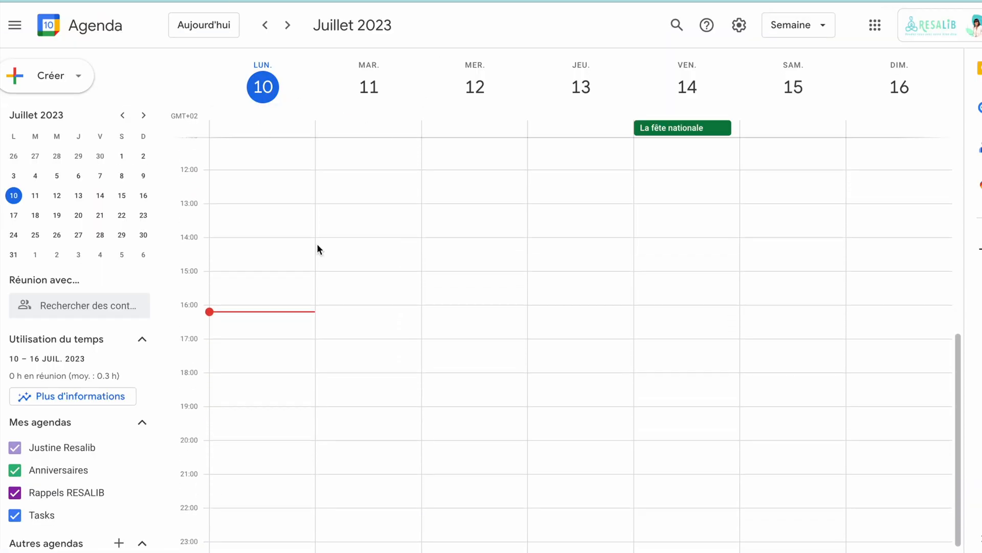
{"action": "left_click", "coordinate": [352, 242]}
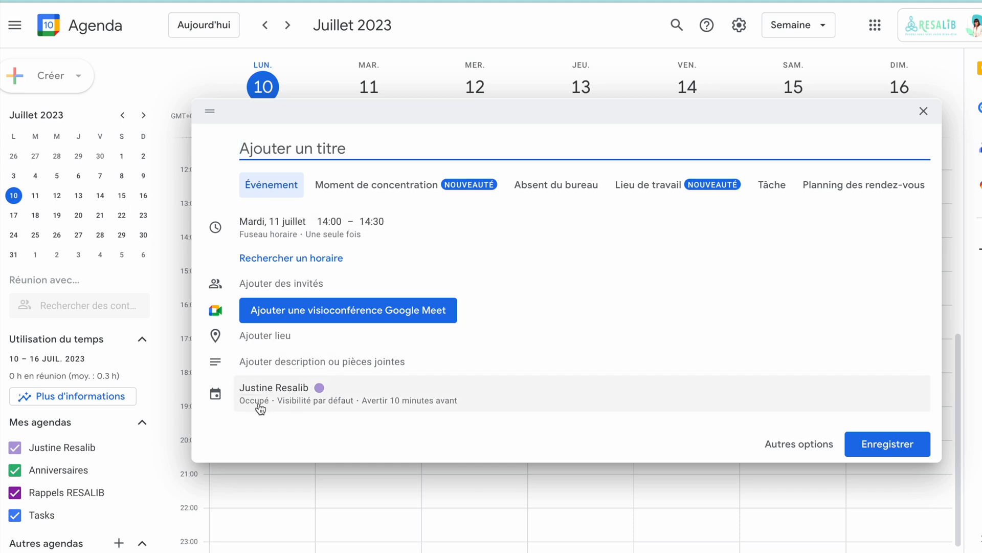
{"action": "left_click", "coordinate": [327, 224]}
{"action": "left_click", "coordinate": [261, 254]}
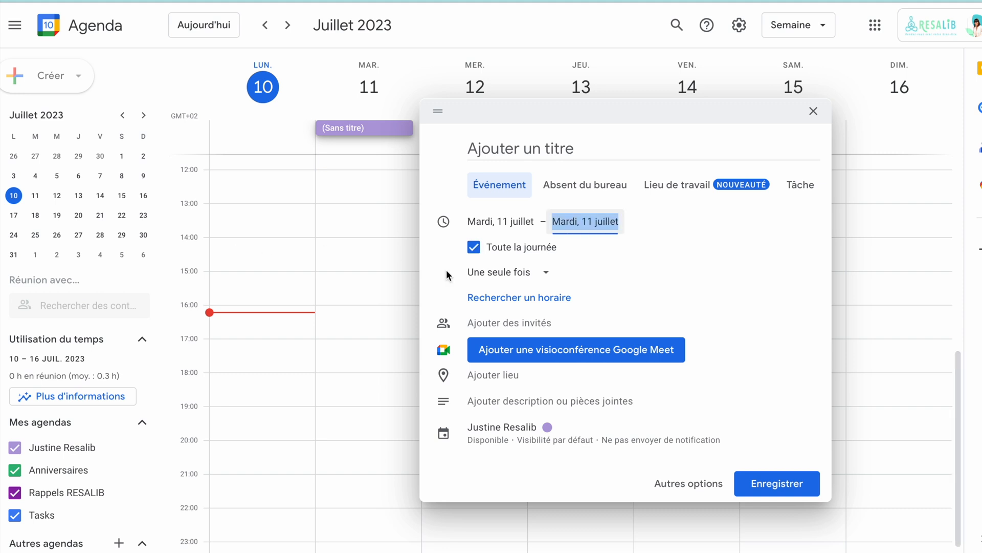
Step: Set the all-day event's availability to Occupé, title it "Test" and save it
{"action": "left_click", "coordinate": [487, 448]}
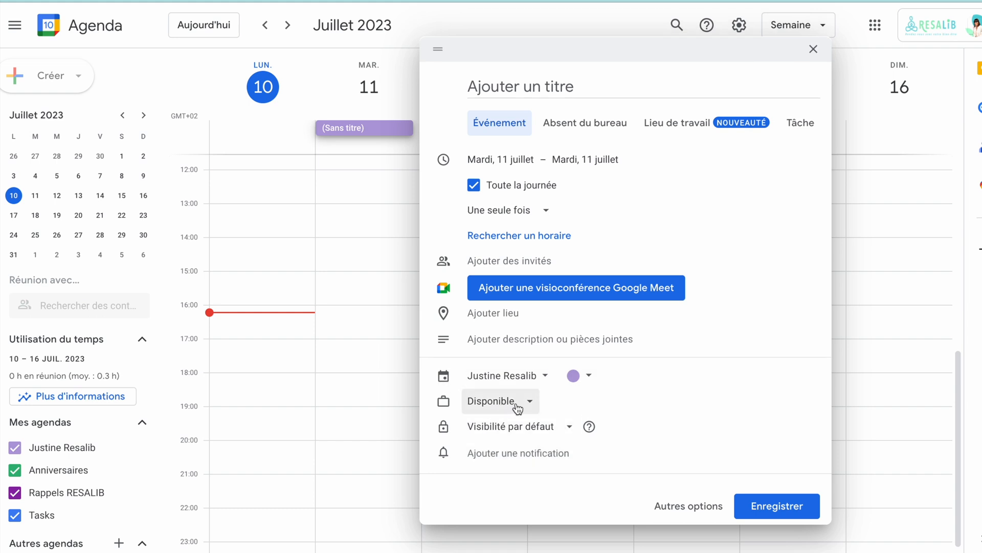
{"action": "left_click", "coordinate": [513, 402]}
{"action": "left_click", "coordinate": [508, 436]}
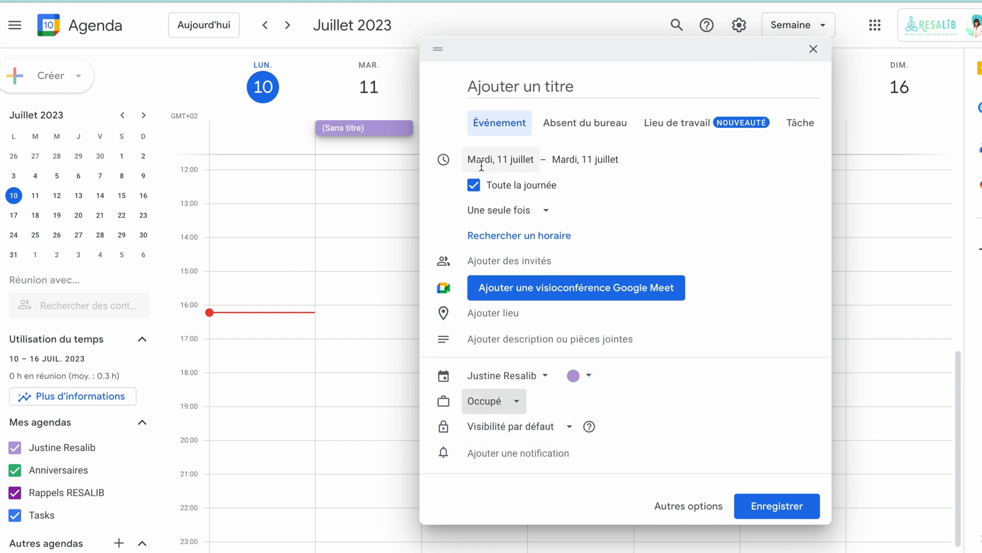
{"action": "left_click", "coordinate": [549, 91]}
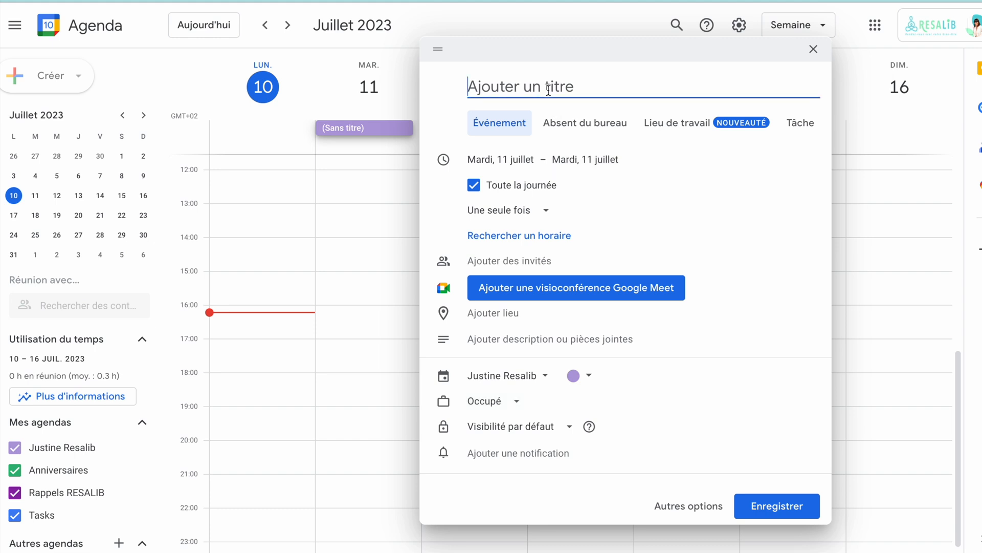
{"action": "type", "text": "Test"}
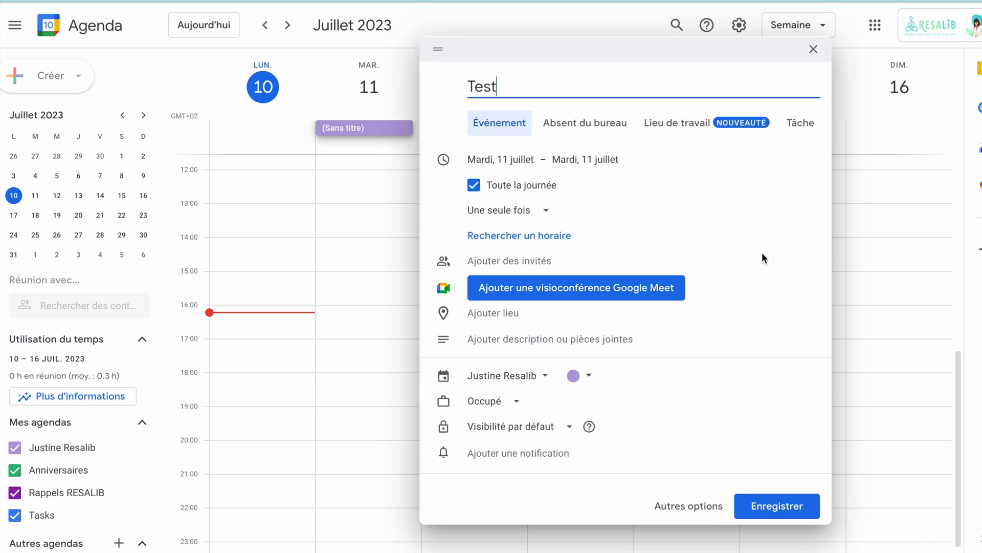
{"action": "left_click", "coordinate": [781, 503]}
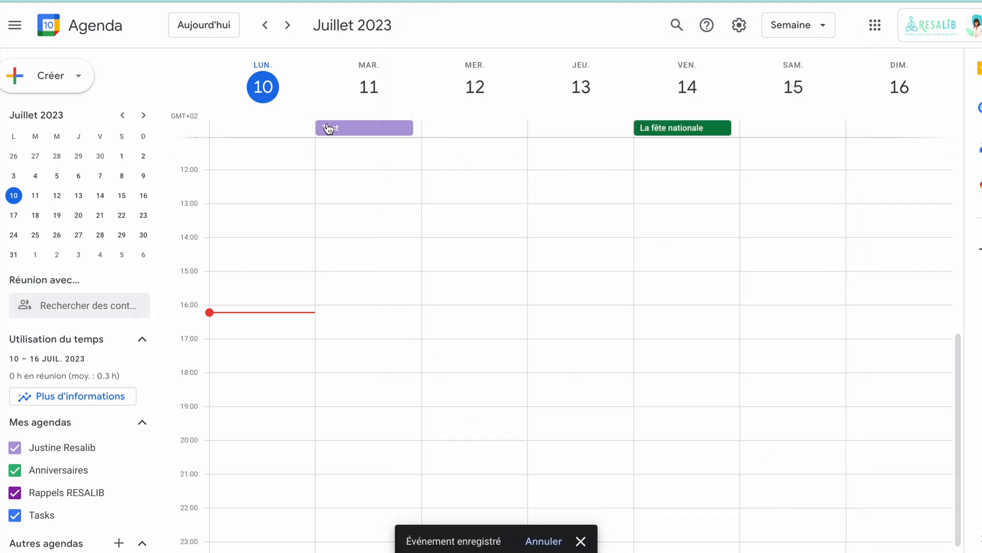
Step: Check the Test event's details in Google Agenda, and switch back to Resalib to refresh the planning
{"action": "left_click", "coordinate": [355, 132]}
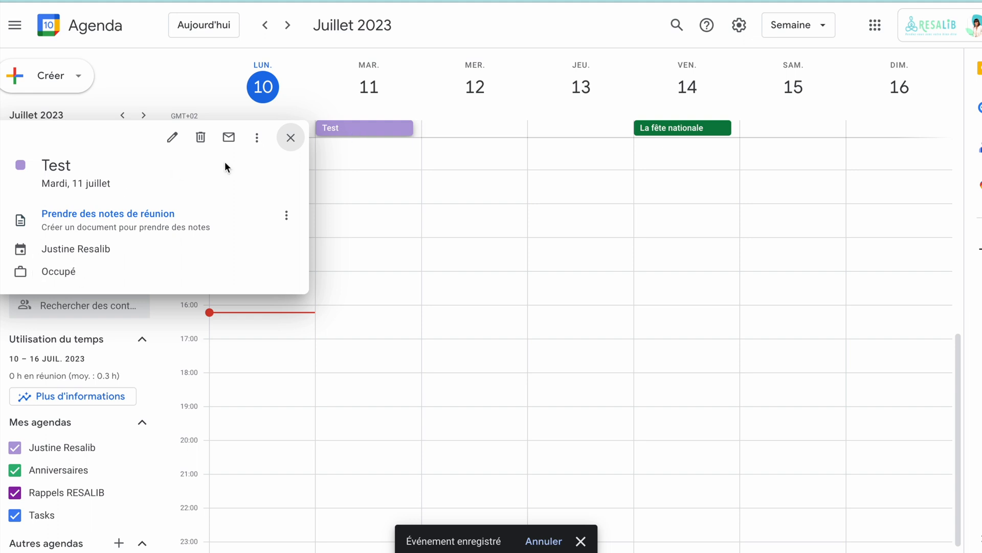
{"action": "left_click", "coordinate": [293, 138]}
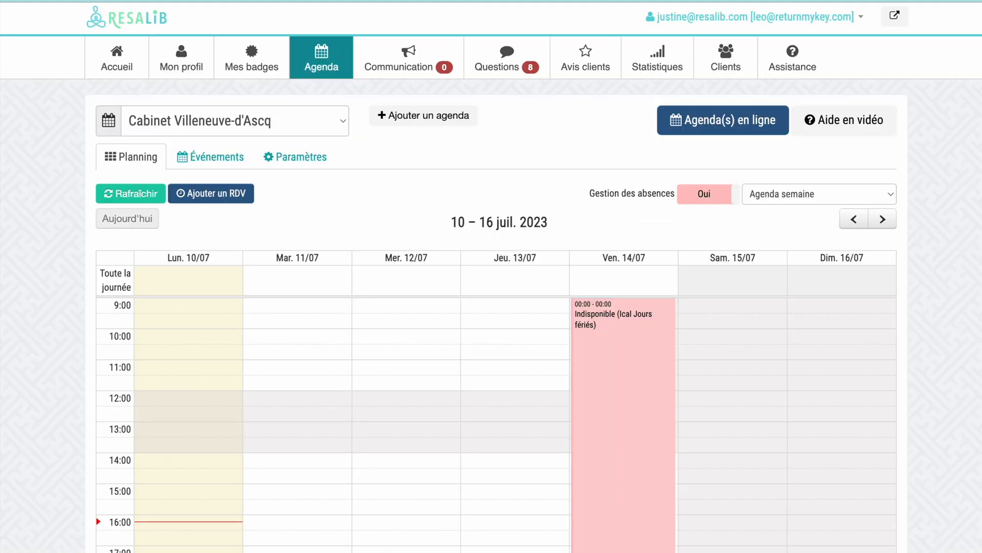
{"action": "left_click", "coordinate": [141, 194]}
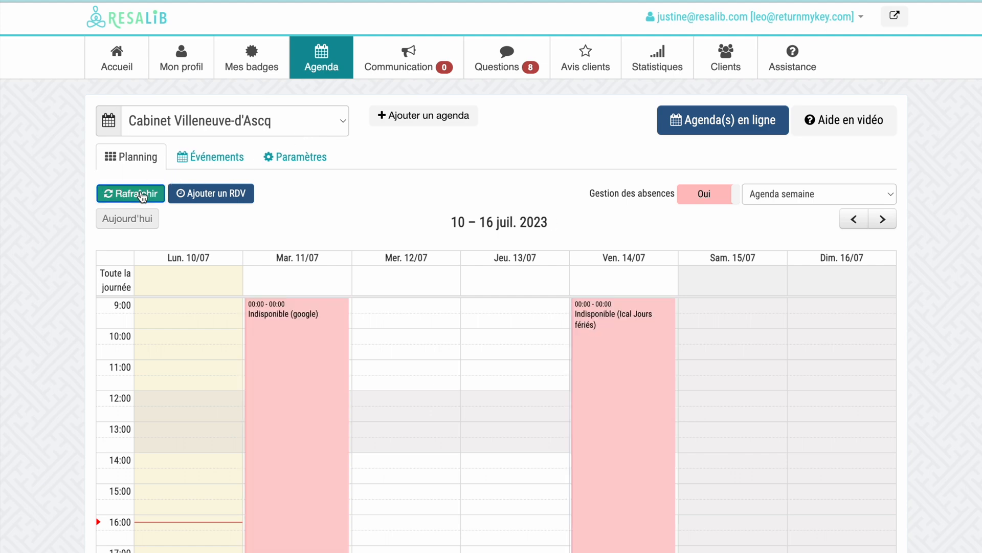
{"action": "scroll", "coordinate": [310, 186], "scroll_direction": "down", "scroll_amount": 3}
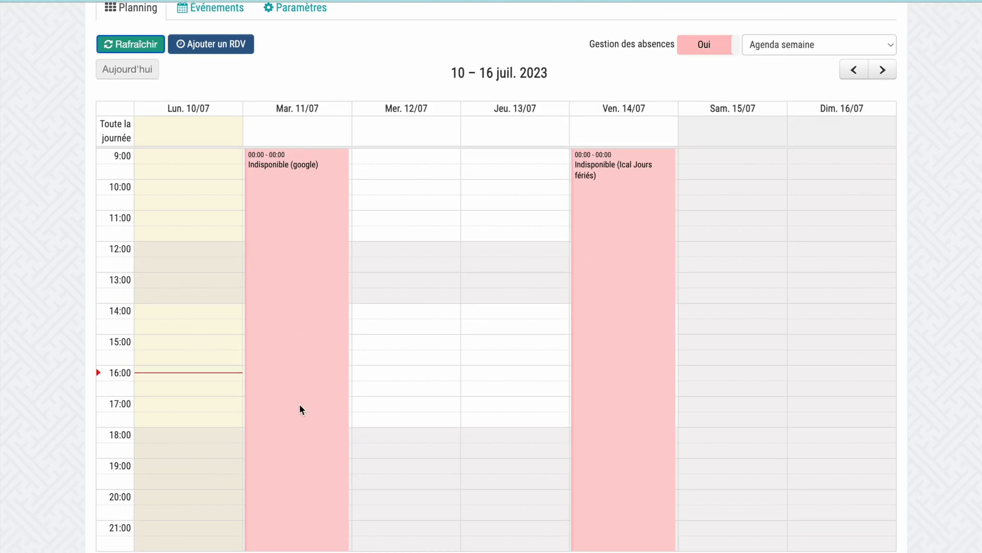
{"action": "scroll", "coordinate": [333, 234], "scroll_direction": "up", "scroll_amount": 2}
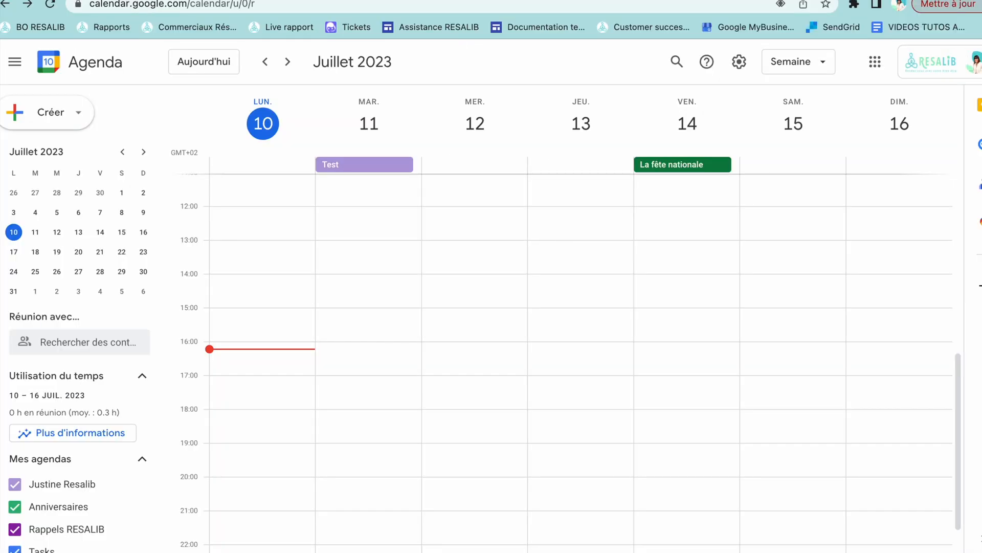
Step: Create a "Perso" event in Google Agenda on Wednesday 12 July from 11:00 to 12:00, and switch to Resalib to refresh the planning
{"action": "scroll", "coordinate": [368, 228], "scroll_direction": "down", "scroll_amount": 1}
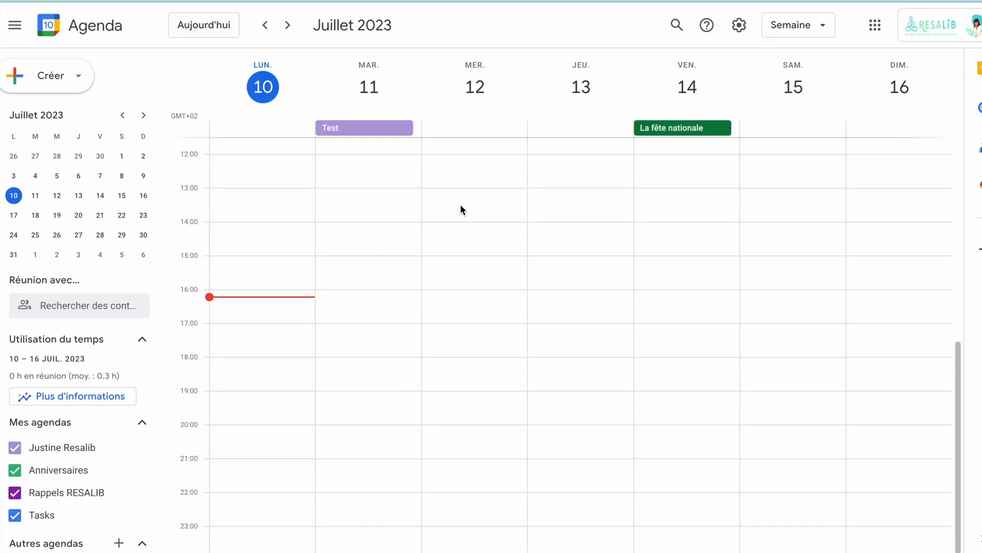
{"action": "scroll", "coordinate": [461, 197], "scroll_direction": "up", "scroll_amount": 3}
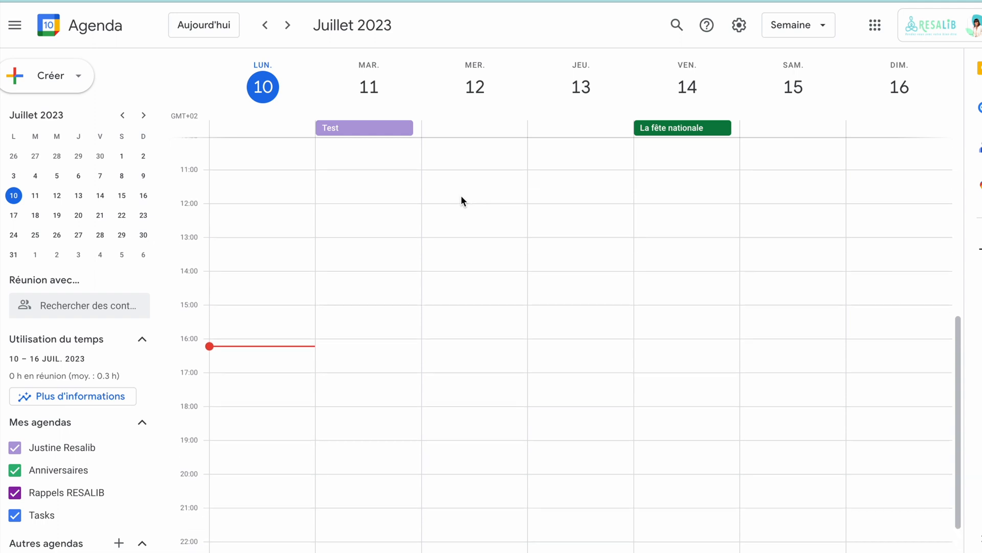
{"action": "left_click", "coordinate": [459, 198]}
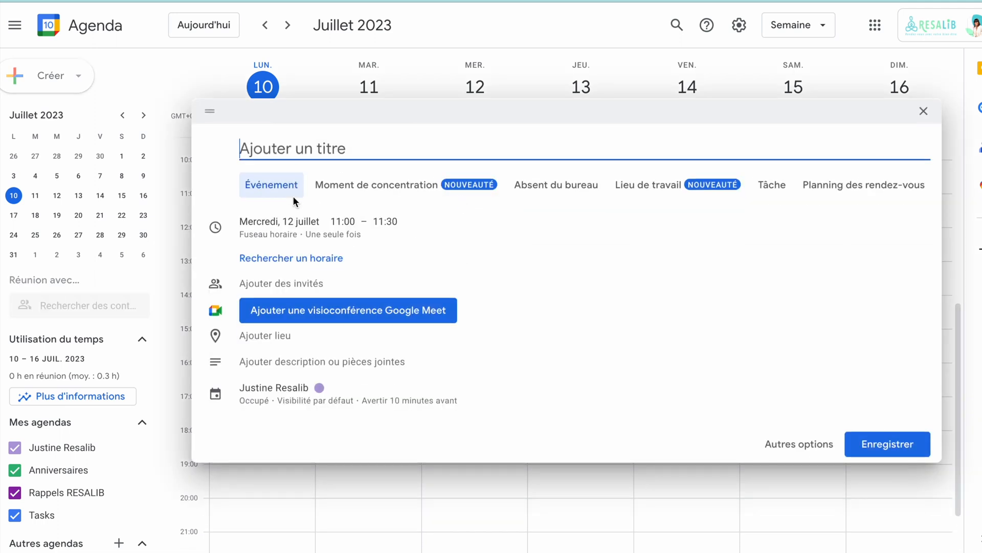
{"action": "type", "text": "Perso"}
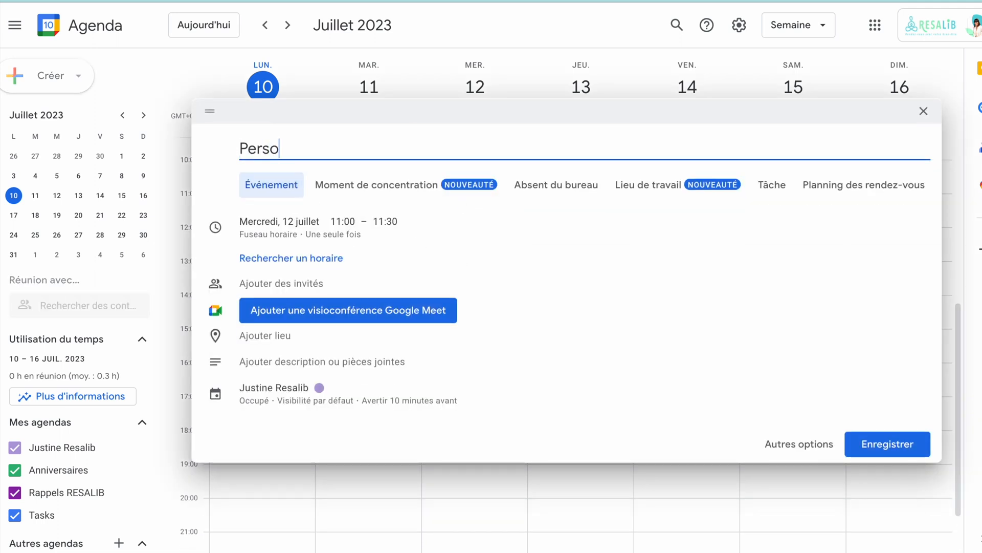
{"action": "left_click", "coordinate": [385, 222]}
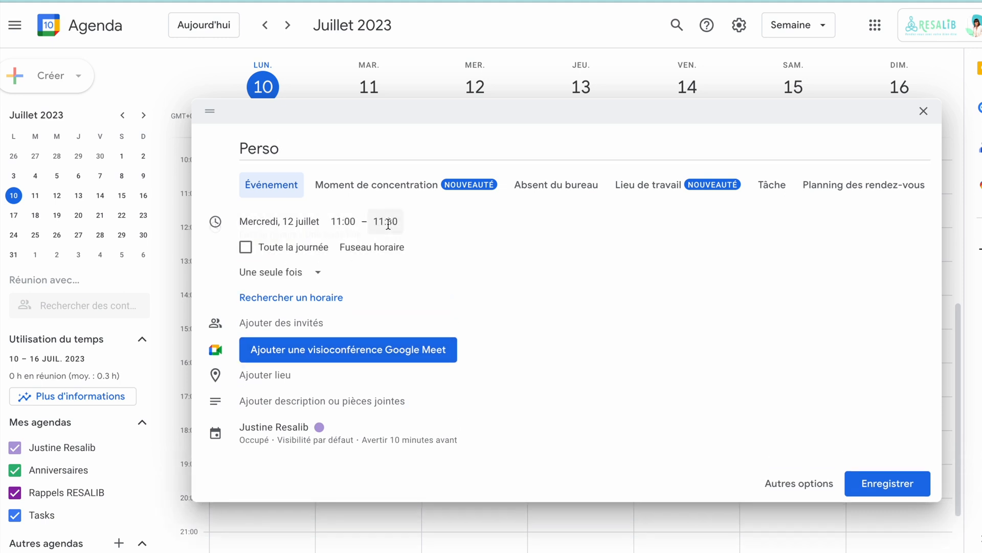
{"action": "left_click", "coordinate": [428, 363]}
{"action": "left_click", "coordinate": [884, 487]}
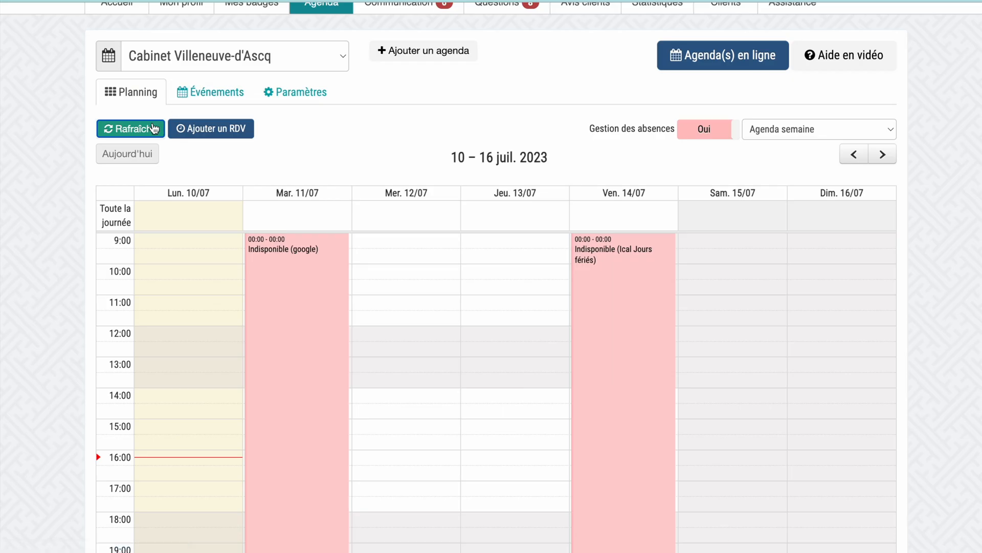
{"action": "left_click", "coordinate": [154, 128]}
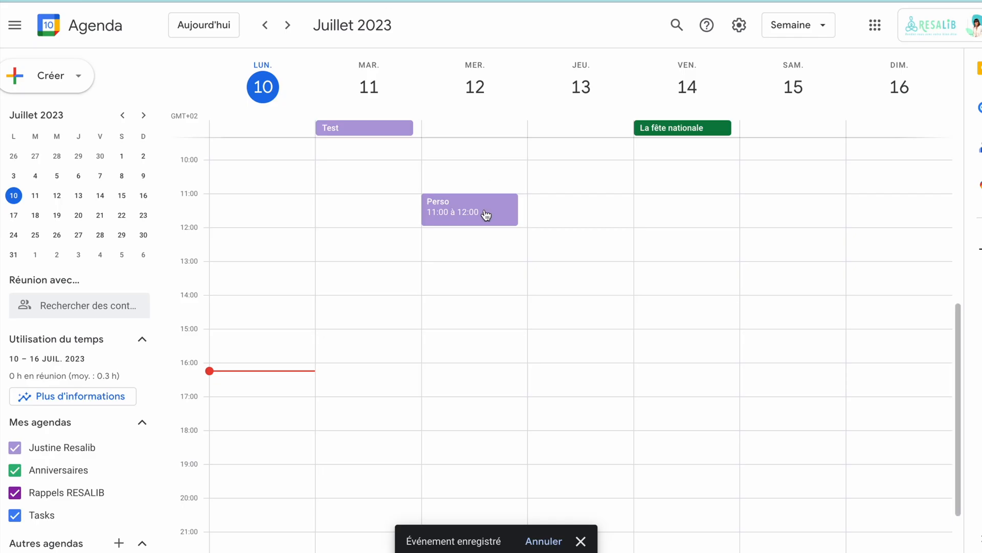
Step: Delete the Perso event from Google Agenda, and switch back to Resalib to refresh the planning
{"action": "left_click", "coordinate": [485, 215]}
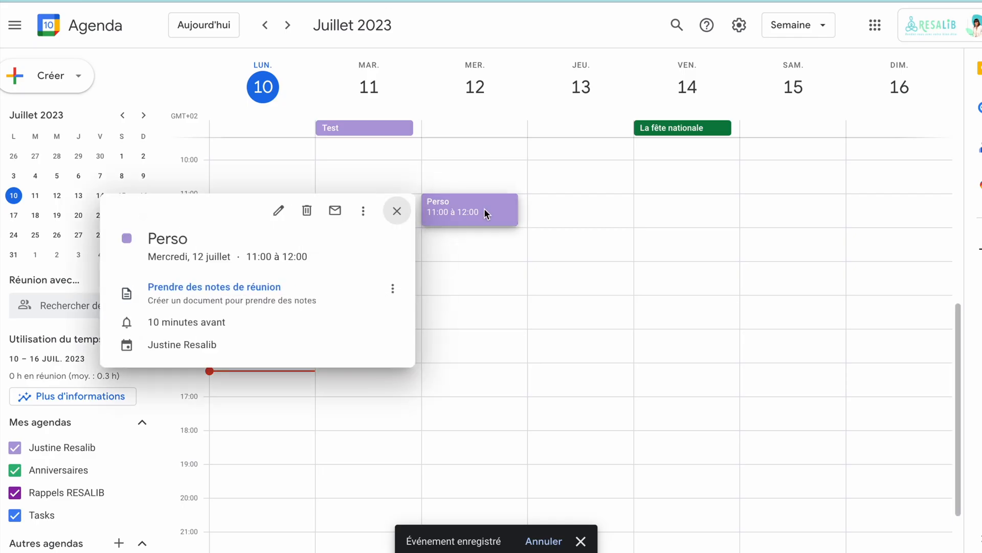
{"action": "left_click", "coordinate": [309, 211]}
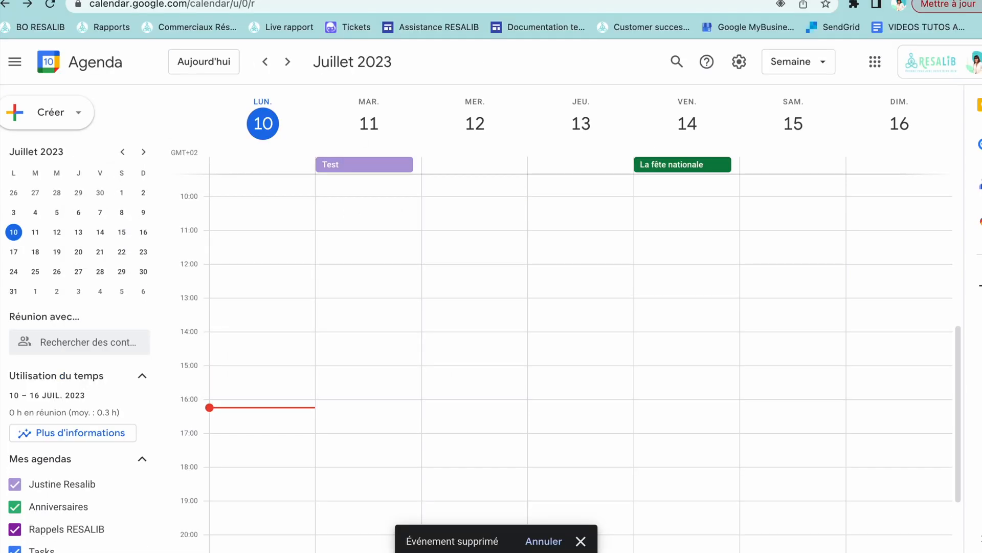
{"action": "key", "text": "ctrl+Tab"}
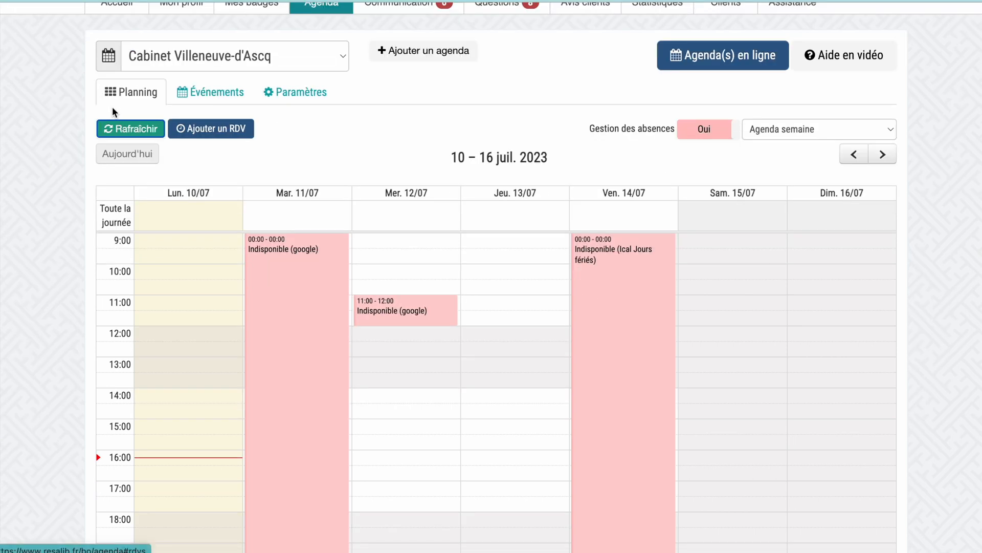
{"action": "left_click", "coordinate": [129, 129]}
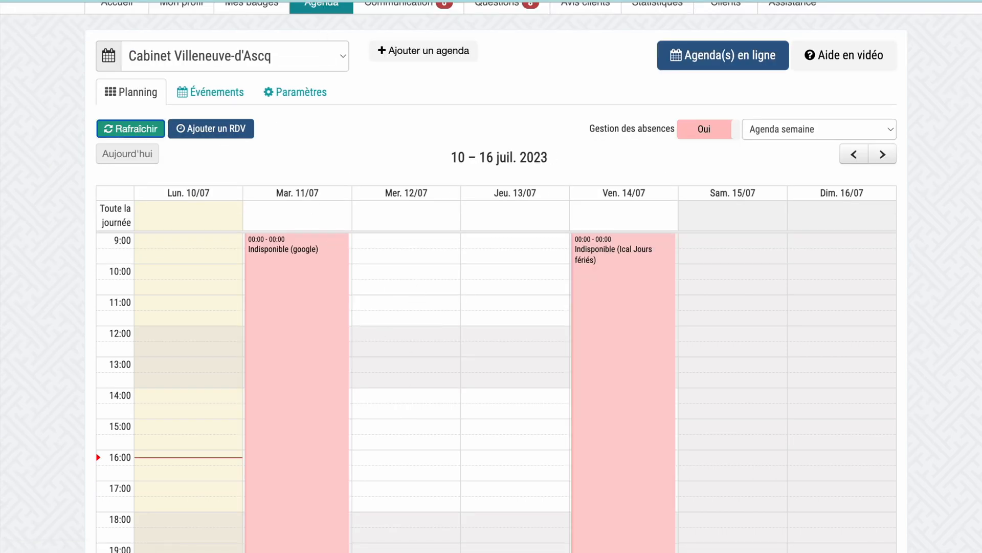
Step: Switch to Google Agenda and set up an all-day event titled "Vacances" from Wednesday 12 July to Monday 24 July
{"action": "key", "text": "ctrl+shift+Tab"}
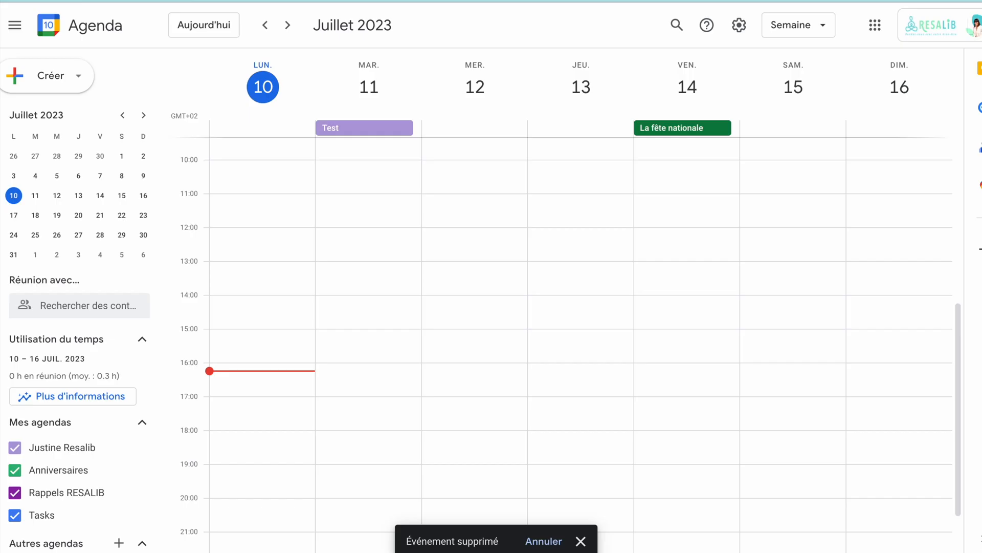
{"action": "left_click", "coordinate": [443, 173]}
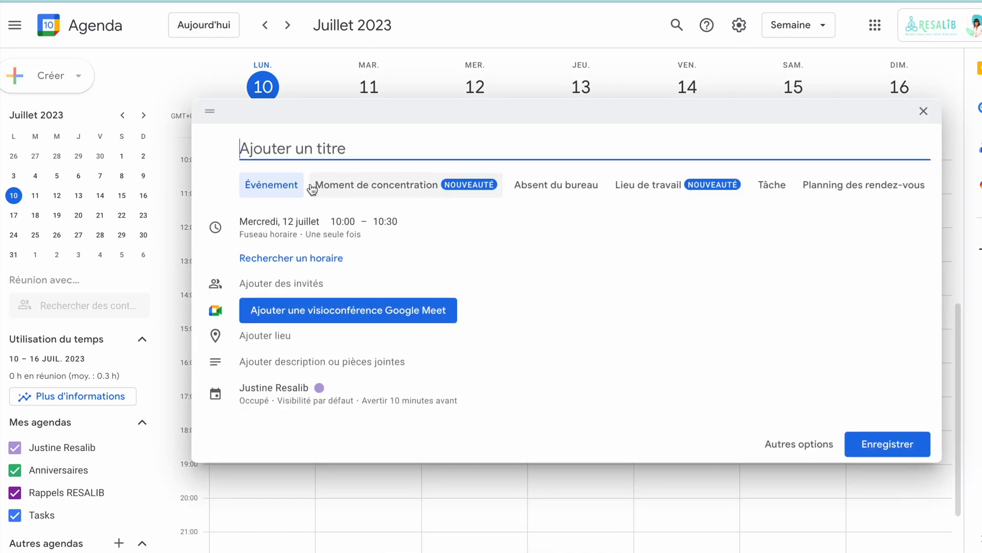
{"action": "type", "text": "Vacances"}
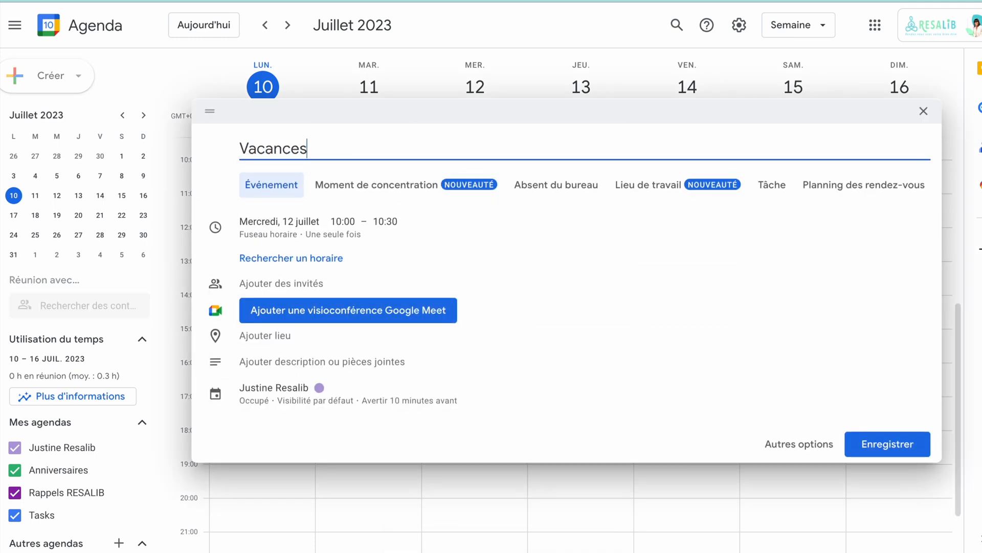
{"action": "left_click", "coordinate": [281, 221]}
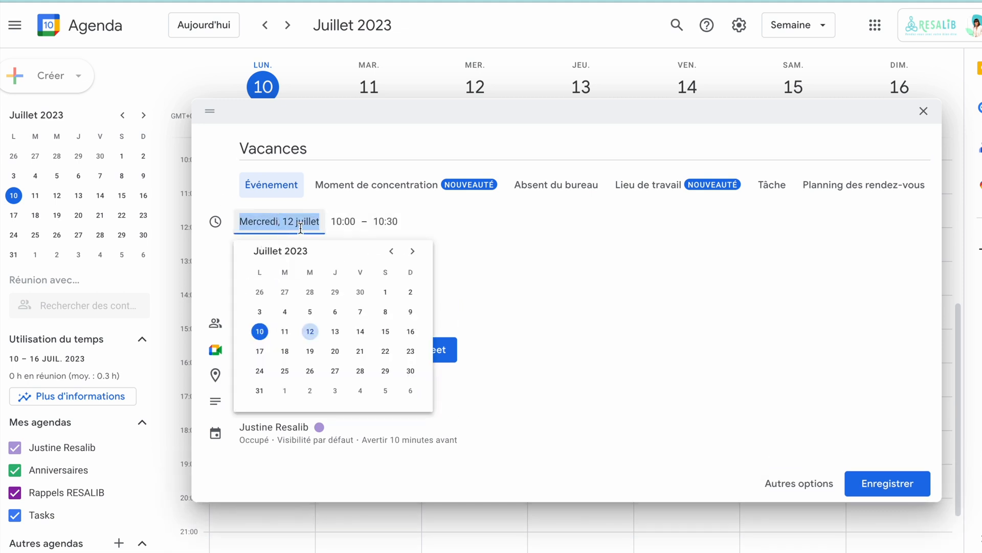
{"action": "left_click", "coordinate": [476, 244]}
{"action": "left_click", "coordinate": [257, 246]}
{"action": "left_click", "coordinate": [174, 224]}
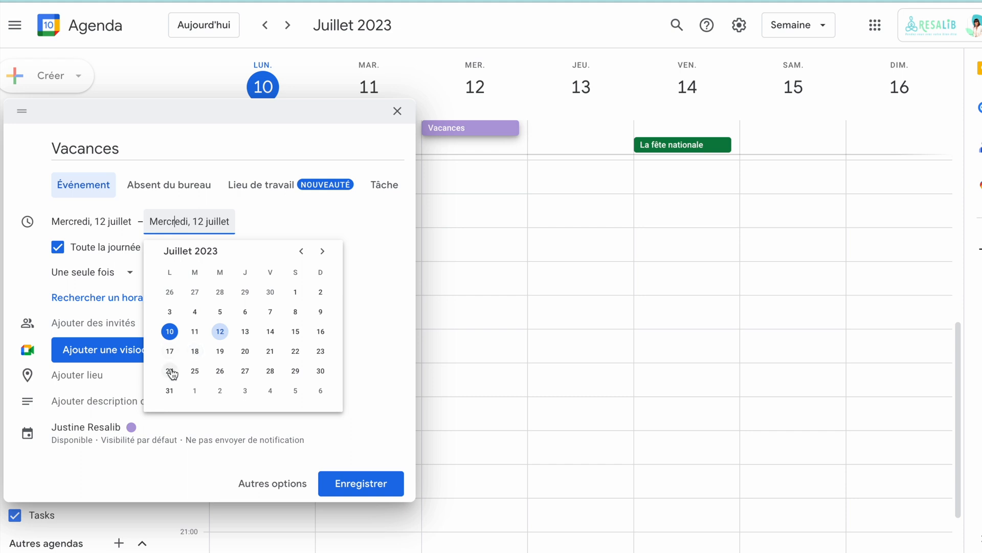
{"action": "left_click", "coordinate": [172, 373]}
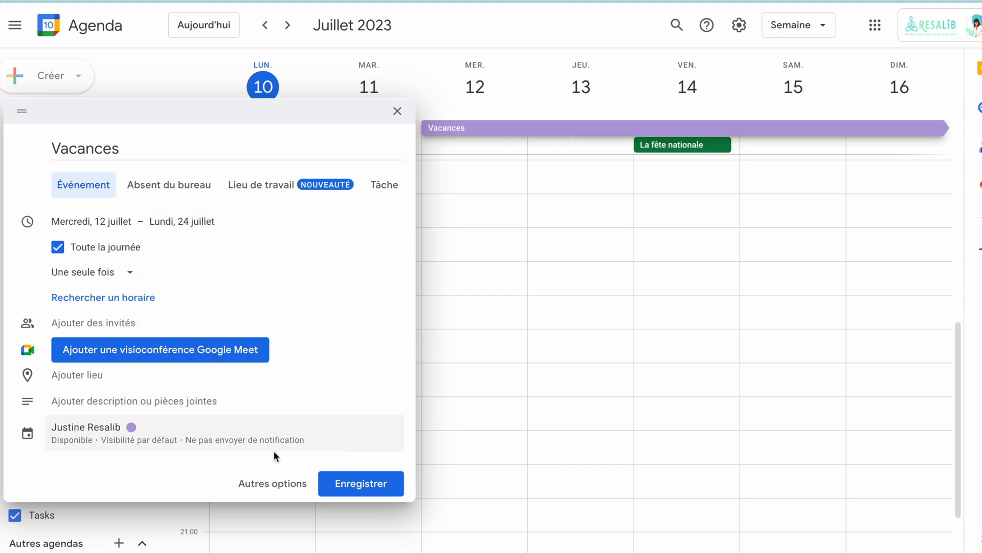
Step: Set the Vacances event's availability to Occupé and save it, and switch to Resalib to refresh the planning
{"action": "left_click", "coordinate": [77, 441]}
{"action": "left_click", "coordinate": [83, 406]}
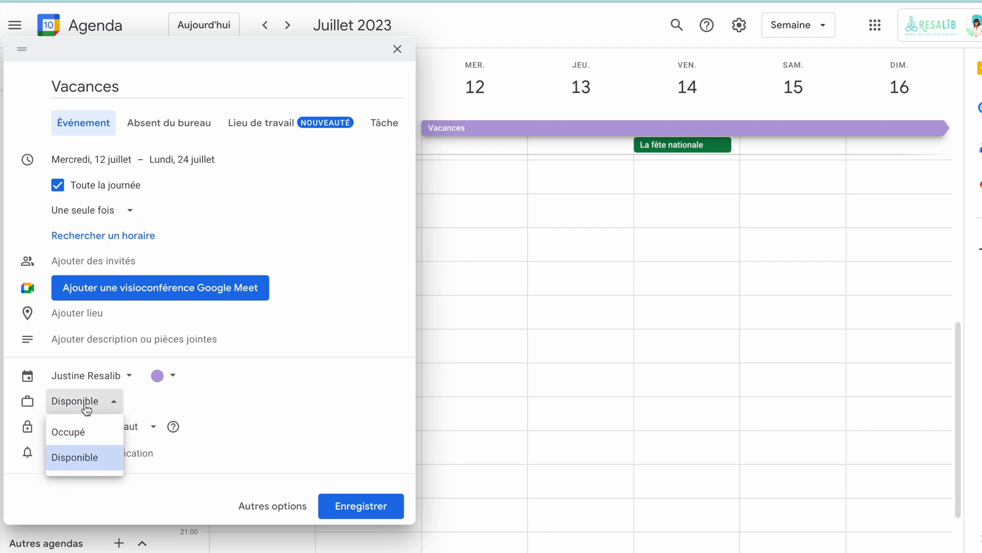
{"action": "left_click", "coordinate": [94, 432]}
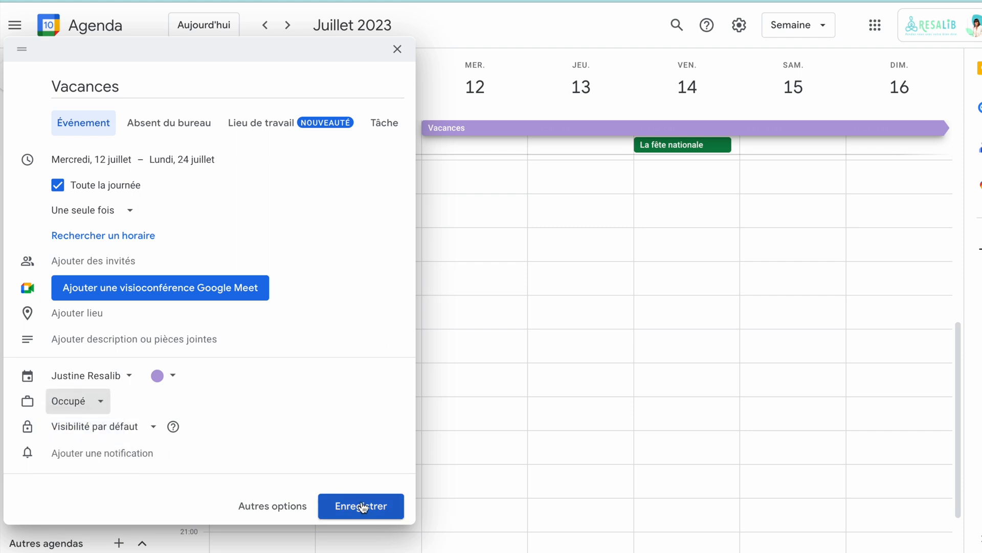
{"action": "left_click", "coordinate": [361, 505]}
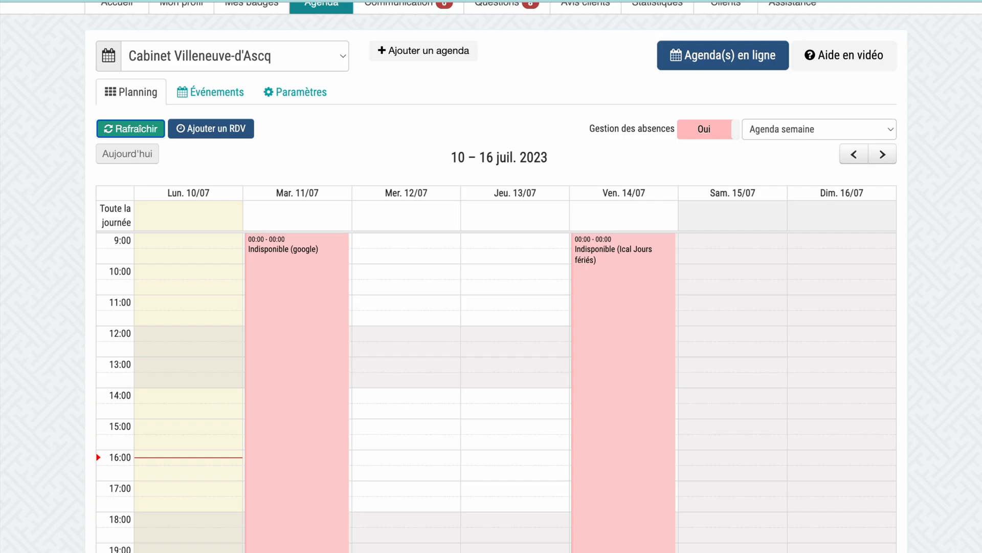
{"action": "left_click", "coordinate": [127, 130]}
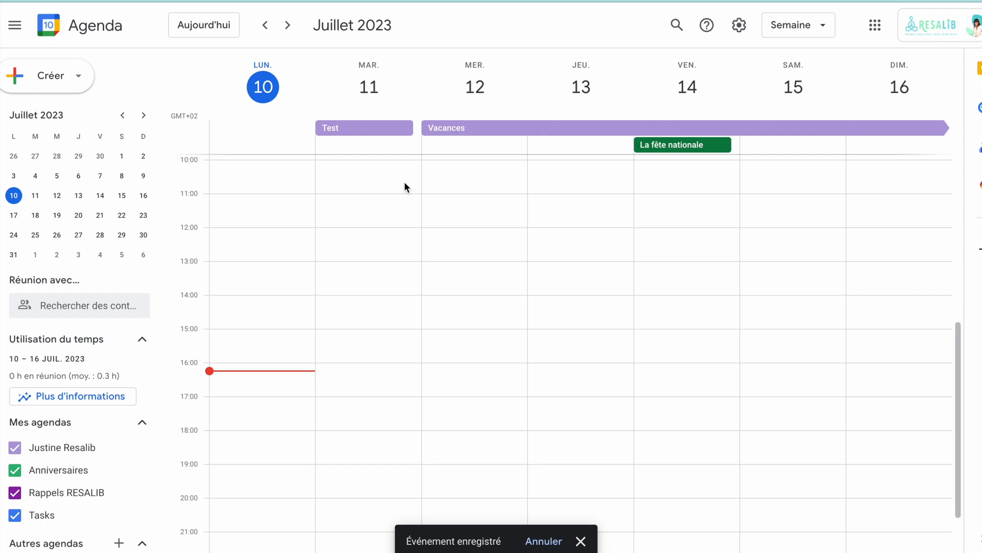
Step: Delete the Vacances and Test events from Google Agenda, and switch back to Resalib to refresh the planning
{"action": "left_click", "coordinate": [518, 132]}
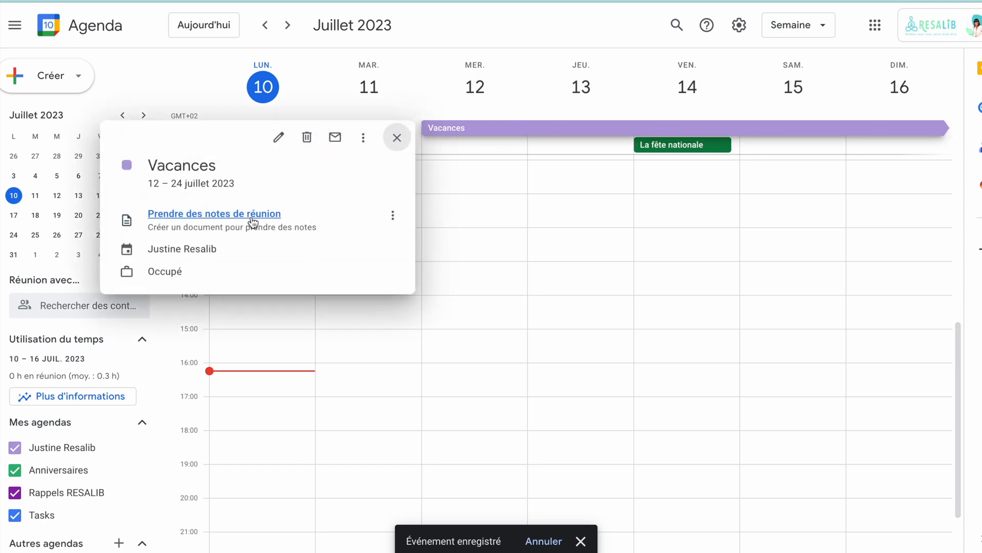
{"action": "left_click", "coordinate": [307, 137]}
{"action": "left_click", "coordinate": [365, 124]}
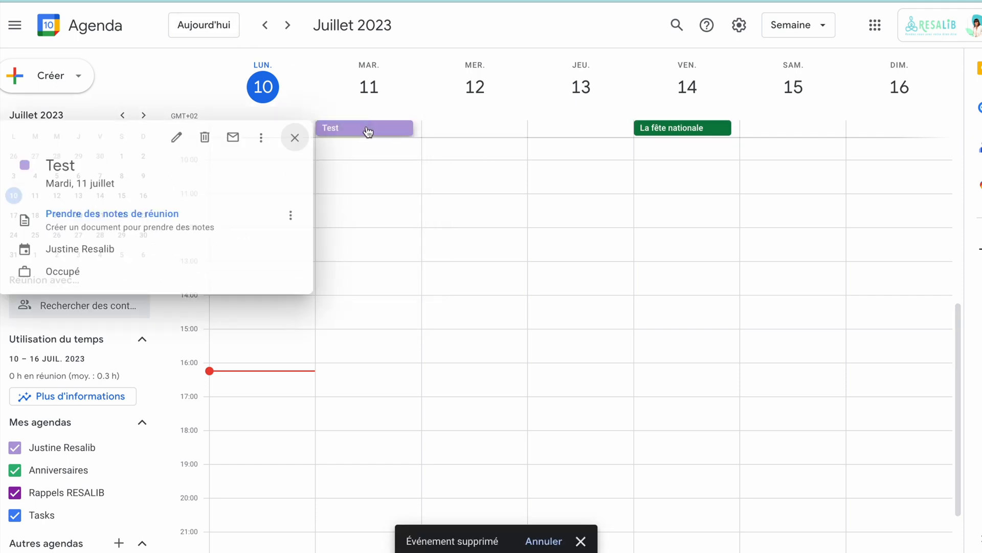
{"action": "left_click", "coordinate": [200, 136]}
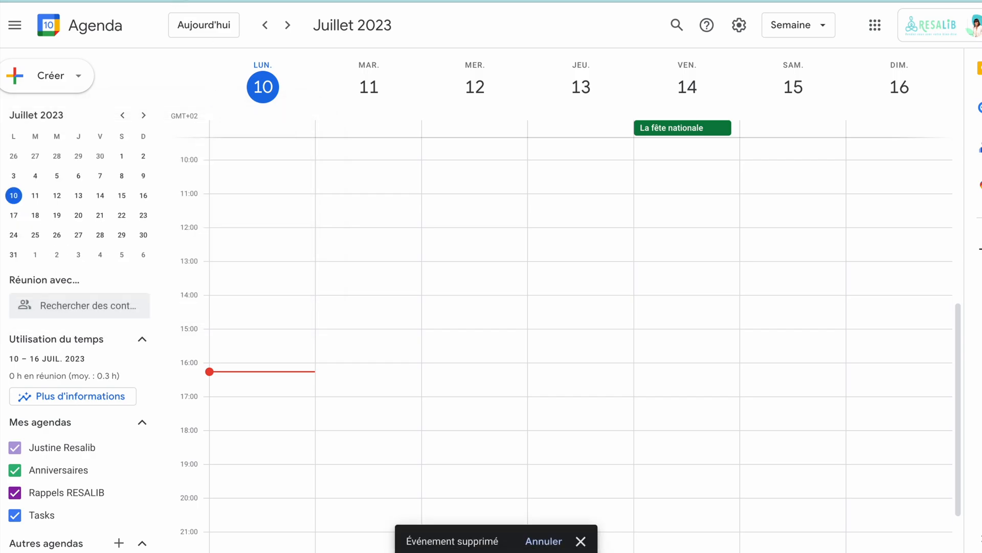
{"action": "left_click", "coordinate": [186, 1]}
{"action": "left_click", "coordinate": [149, 130]}
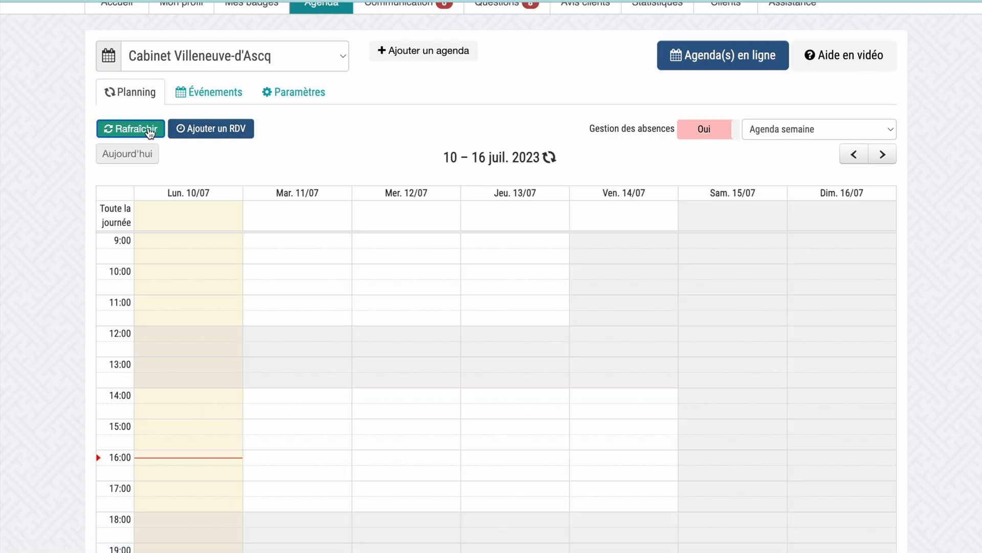
Step: Change the planning display from the weekly agenda to Agenda mois
{"action": "scroll", "coordinate": [397, 348], "scroll_direction": "down", "scroll_amount": 1}
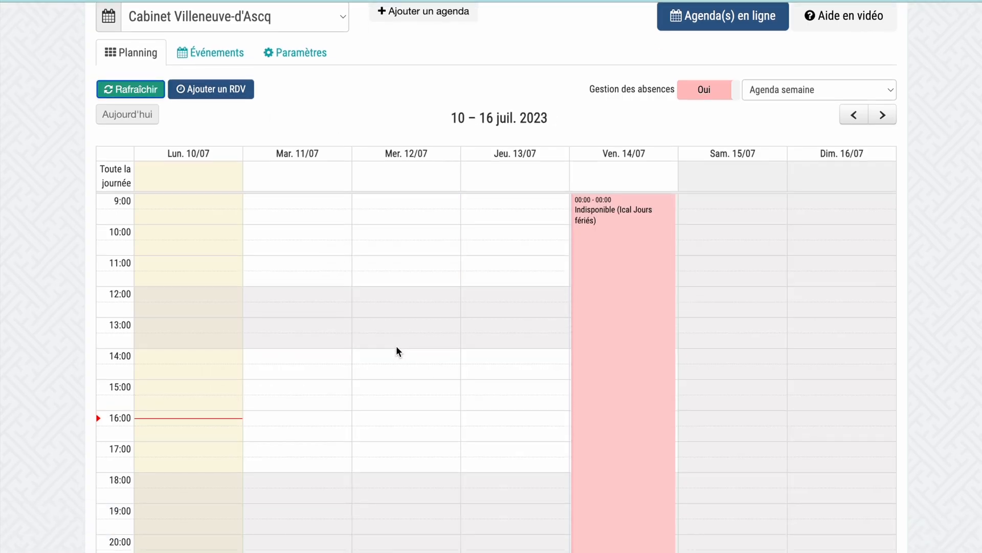
{"action": "left_click", "coordinate": [849, 91]}
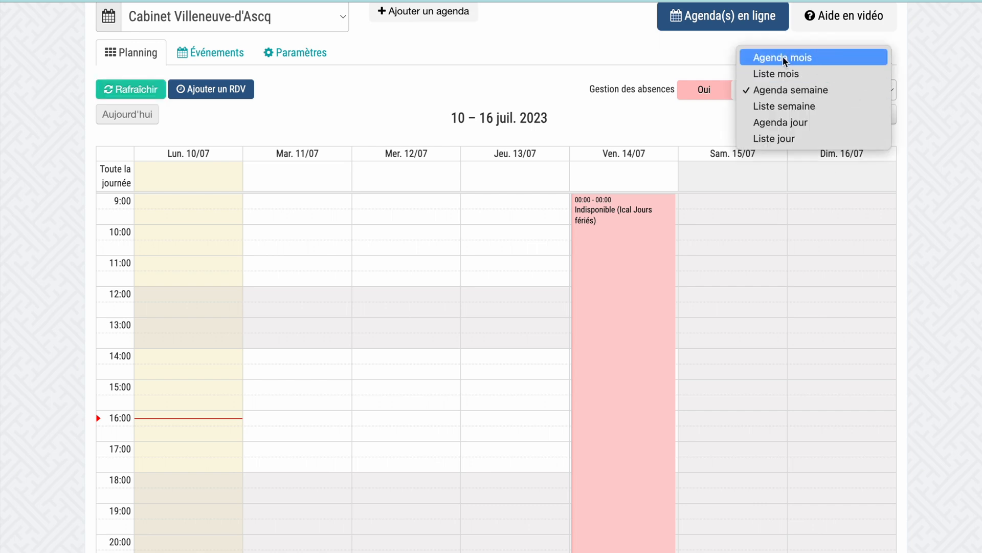
{"action": "left_click", "coordinate": [817, 57]}
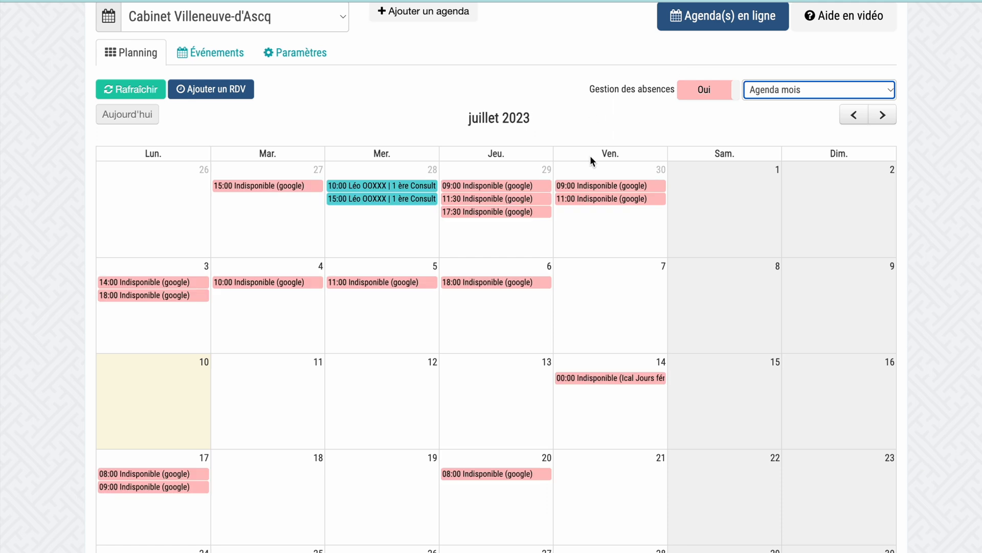
Step: Add an absence named "Test" in the monthly planning from 17/07/2023 at 00:00 to 05/08/2023 at 00:00
{"action": "scroll", "coordinate": [590, 155], "scroll_direction": "down", "scroll_amount": 2}
{"action": "scroll", "coordinate": [277, 389], "scroll_direction": "down", "scroll_amount": 3}
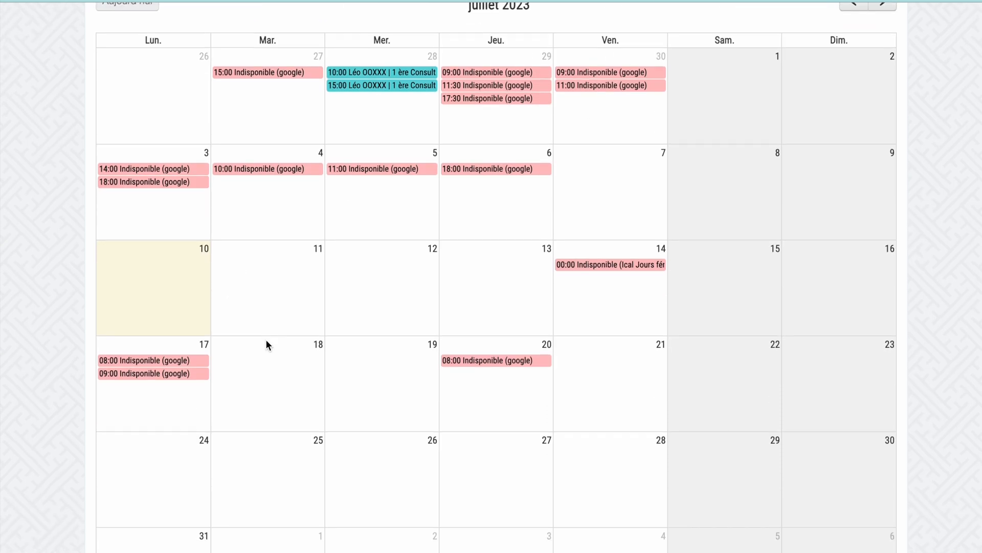
{"action": "left_click_drag", "start_coordinate": [154, 309], "coordinate": [619, 445]}
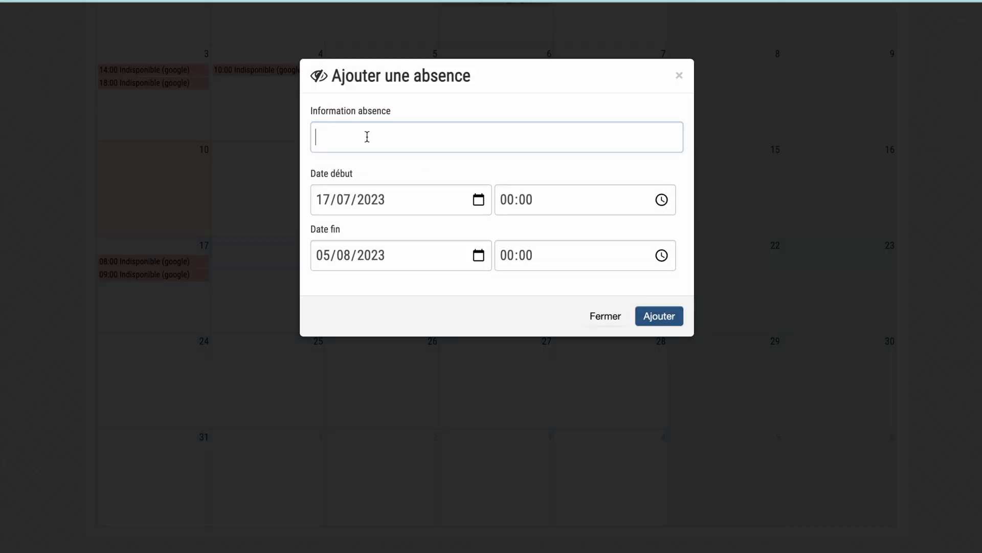
{"action": "type", "text": "Test"}
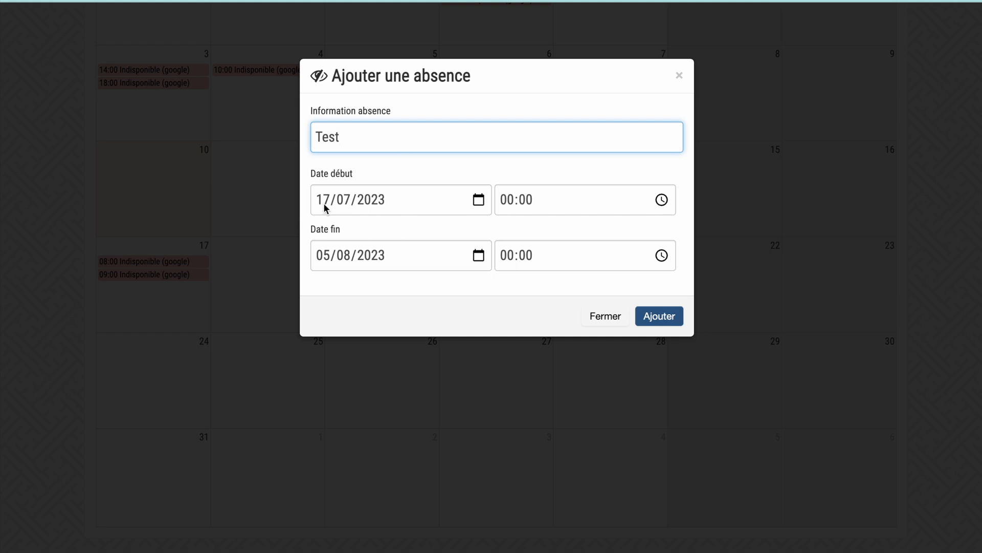
{"action": "left_click", "coordinate": [659, 320]}
Step: Open the multi-week Test absence in the monthly planning and delete it
{"action": "scroll", "coordinate": [518, 296], "scroll_direction": "up", "scroll_amount": 1}
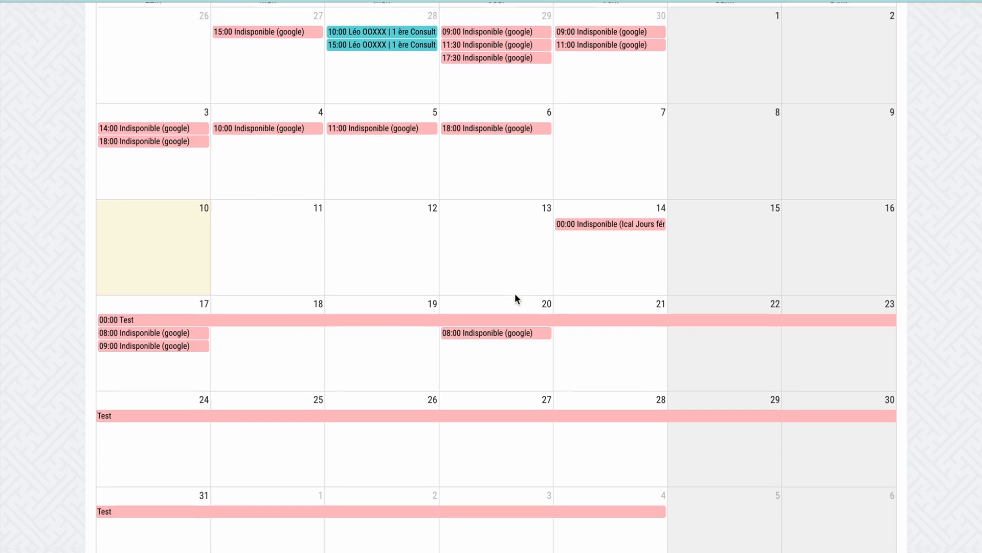
{"action": "scroll", "coordinate": [515, 296], "scroll_direction": "up", "scroll_amount": 2}
{"action": "scroll", "coordinate": [515, 297], "scroll_direction": "down", "scroll_amount": 1}
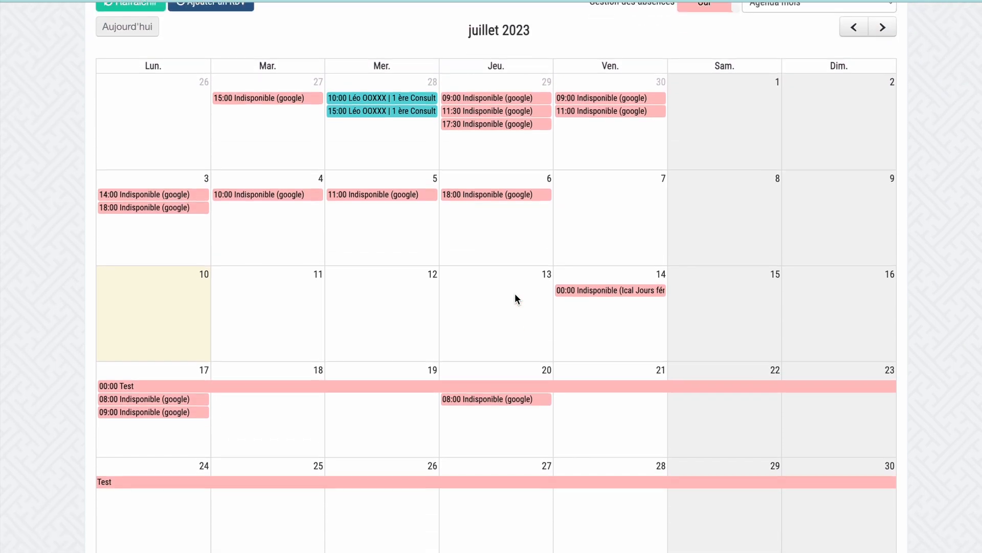
{"action": "left_click", "coordinate": [492, 385]}
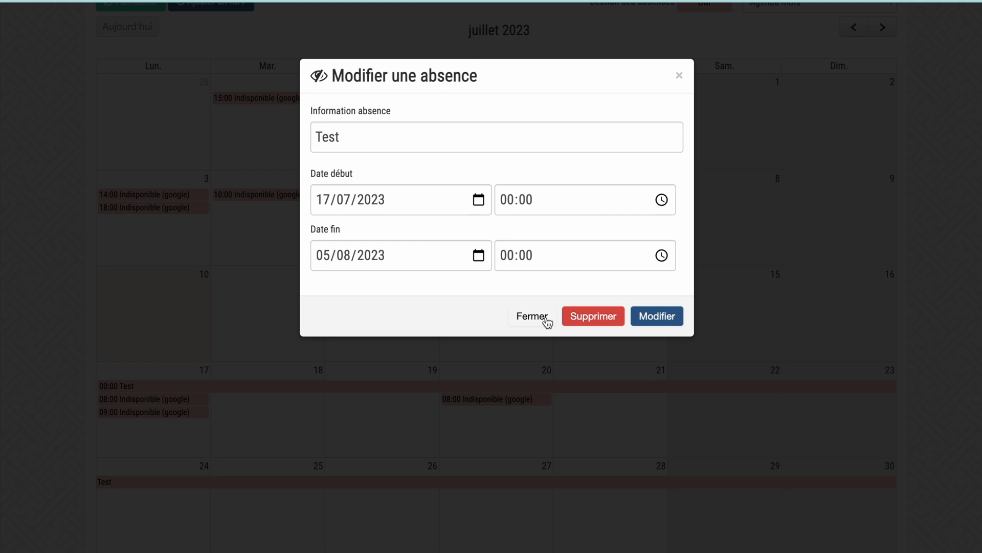
{"action": "left_click", "coordinate": [585, 316]}
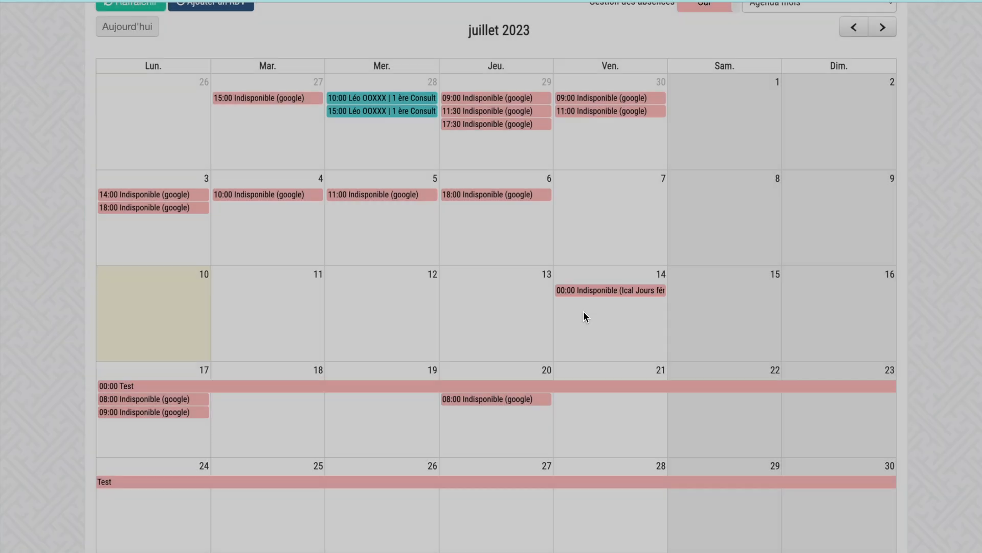
Step: Change the planning display from the monthly view back to Agenda semaine
{"action": "scroll", "coordinate": [586, 316], "scroll_direction": "up", "scroll_amount": 4}
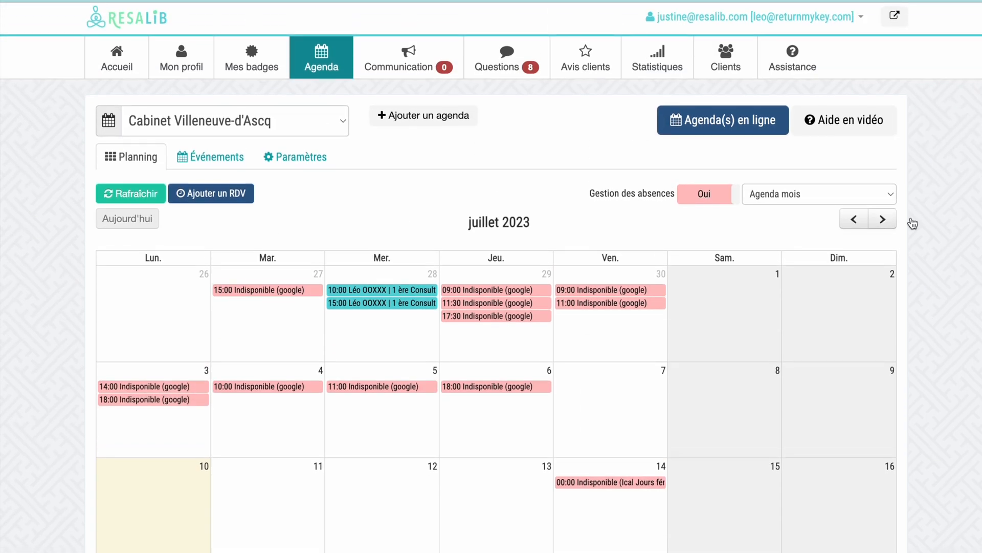
{"action": "left_click", "coordinate": [848, 203]}
{"action": "left_click", "coordinate": [820, 227]}
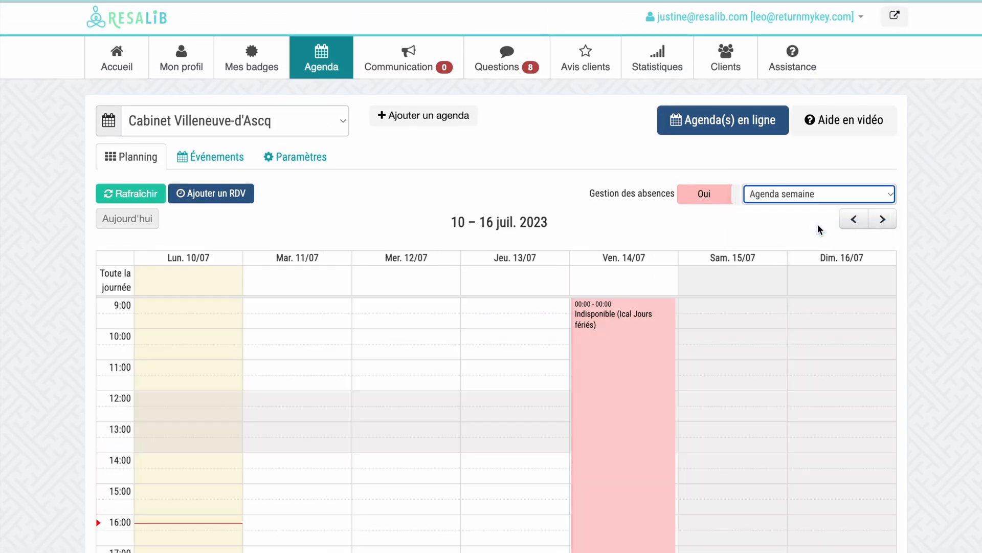
{"action": "scroll", "coordinate": [508, 209], "scroll_direction": "down", "scroll_amount": 5}
{"action": "scroll", "coordinate": [509, 209], "scroll_direction": "up", "scroll_amount": 4}
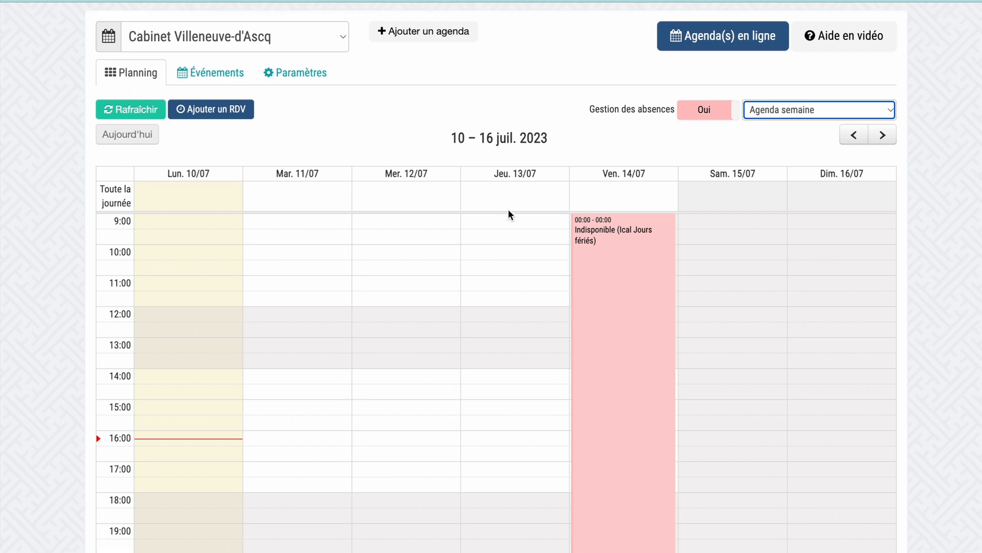
{"action": "scroll", "coordinate": [508, 210], "scroll_direction": "up", "scroll_amount": 1}
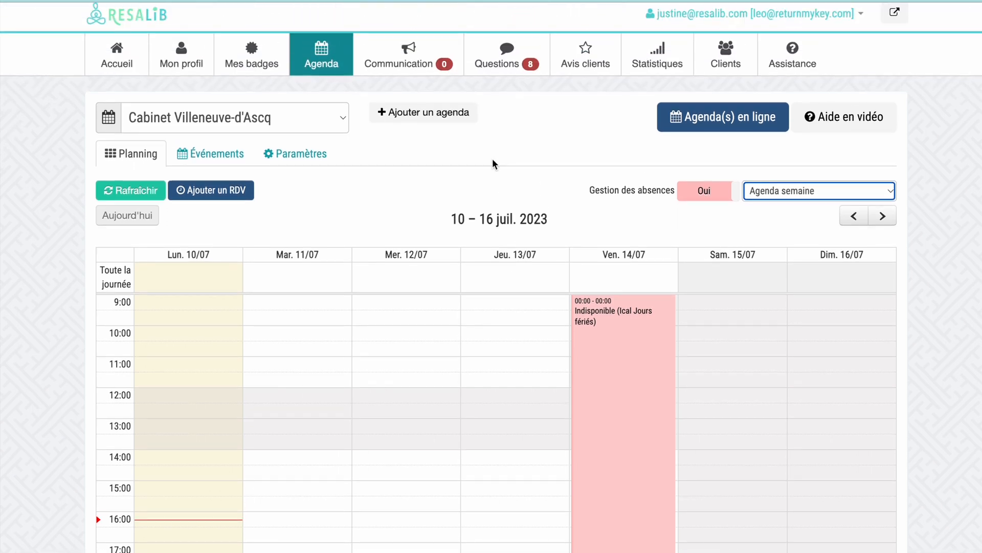
Step: Open the Assistance page and examine the customer service message form, its list of subjects and the telephone appointment section
{"action": "left_click", "coordinate": [791, 64]}
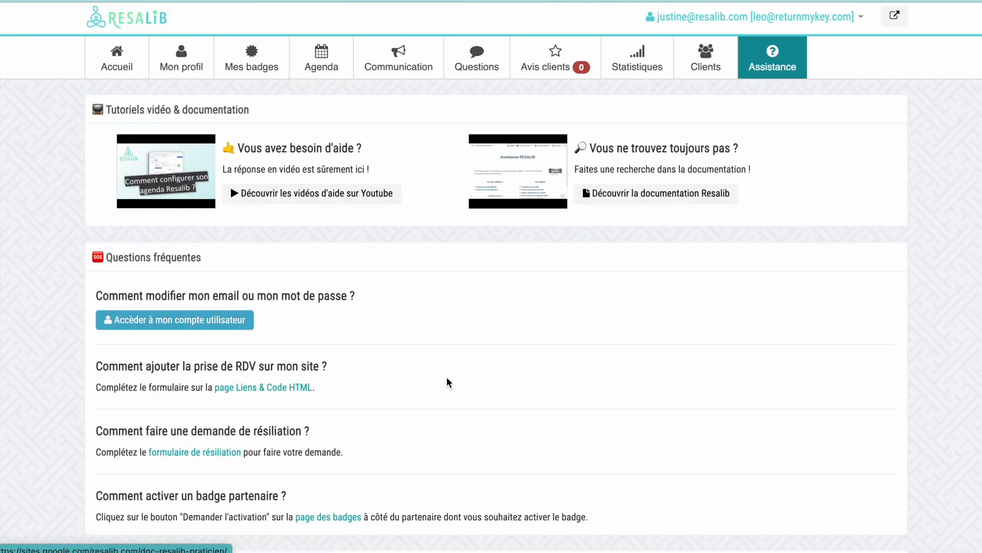
{"action": "scroll", "coordinate": [446, 378], "scroll_direction": "down", "scroll_amount": 8}
{"action": "left_click", "coordinate": [265, 198]}
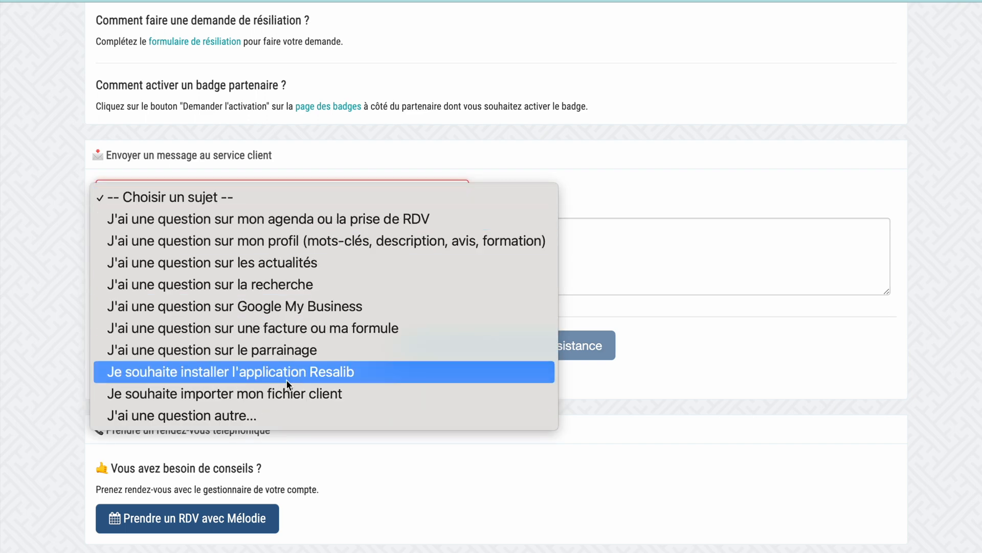
{"action": "left_click", "coordinate": [680, 199]}
{"action": "left_click", "coordinate": [647, 200]}
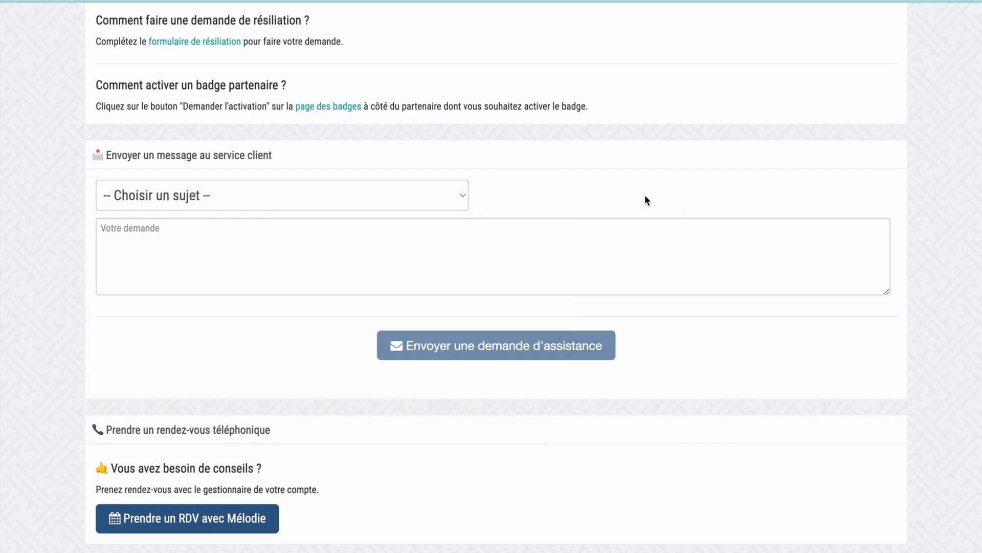
{"action": "scroll", "coordinate": [271, 379], "scroll_direction": "down", "scroll_amount": 1}
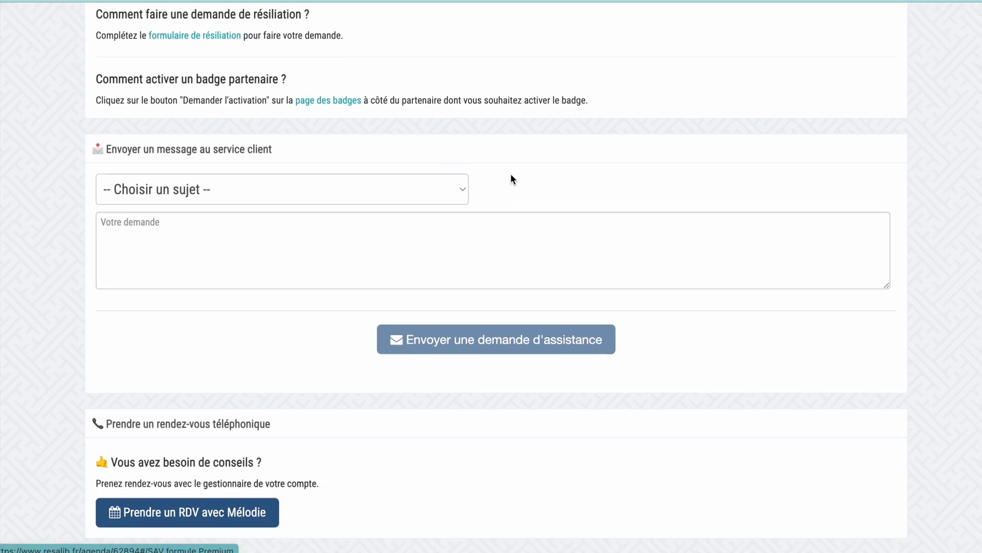
Step: Leave the Assistance page and open the Mon profil page with the practitioner information
{"action": "scroll", "coordinate": [511, 179], "scroll_direction": "up", "scroll_amount": 8}
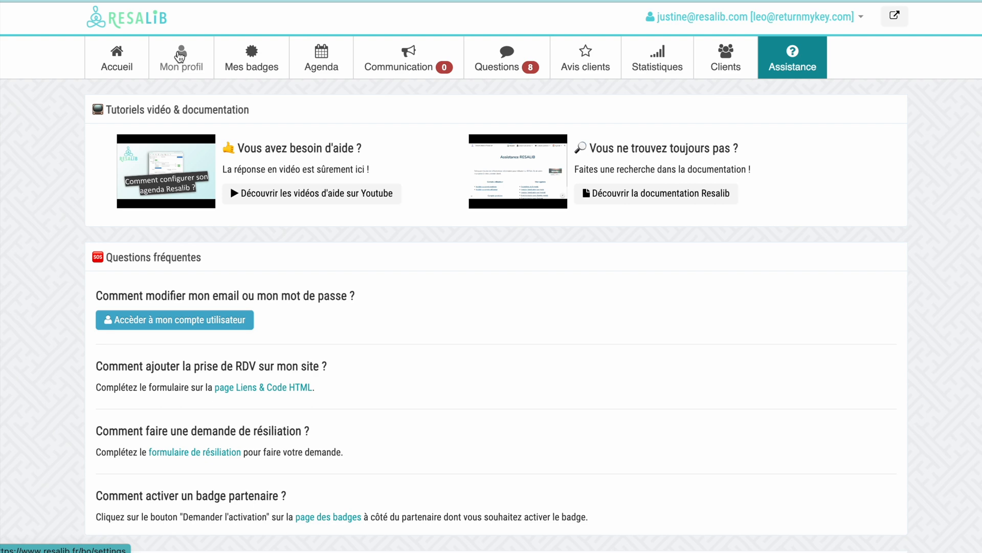
{"action": "left_click", "coordinate": [180, 56]}
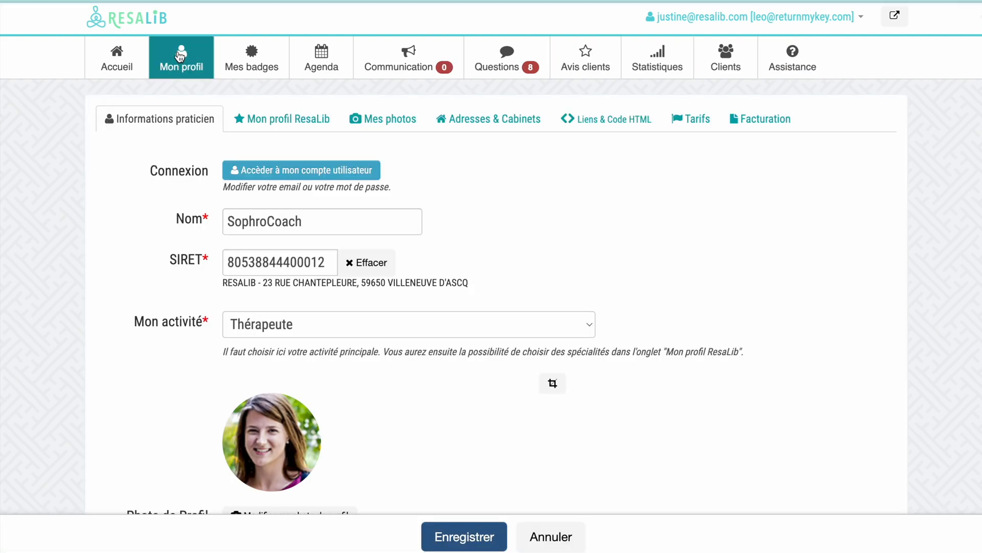